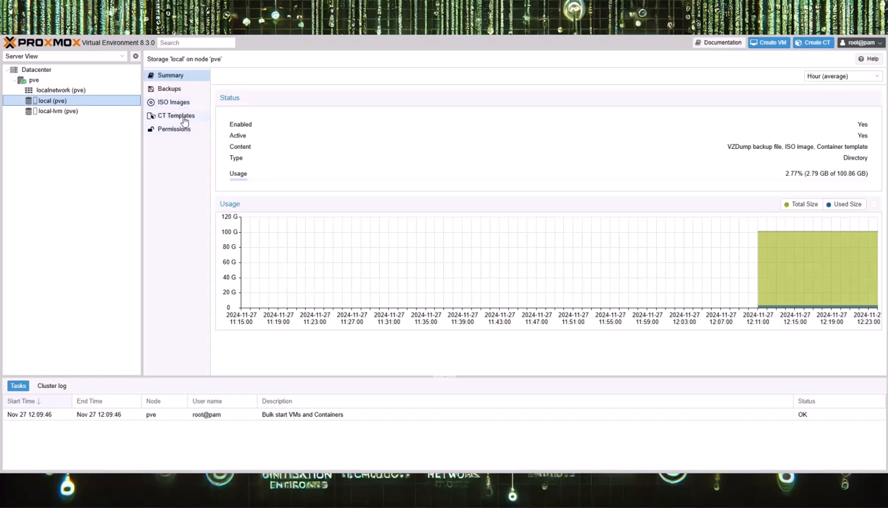
- Select the local (pve) storage and show its empty ISO Images list
click(71, 112)
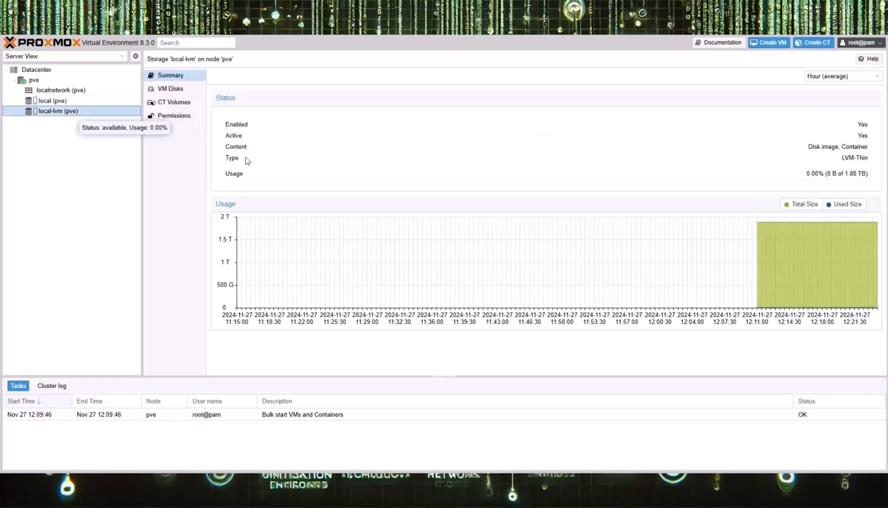
click(64, 103)
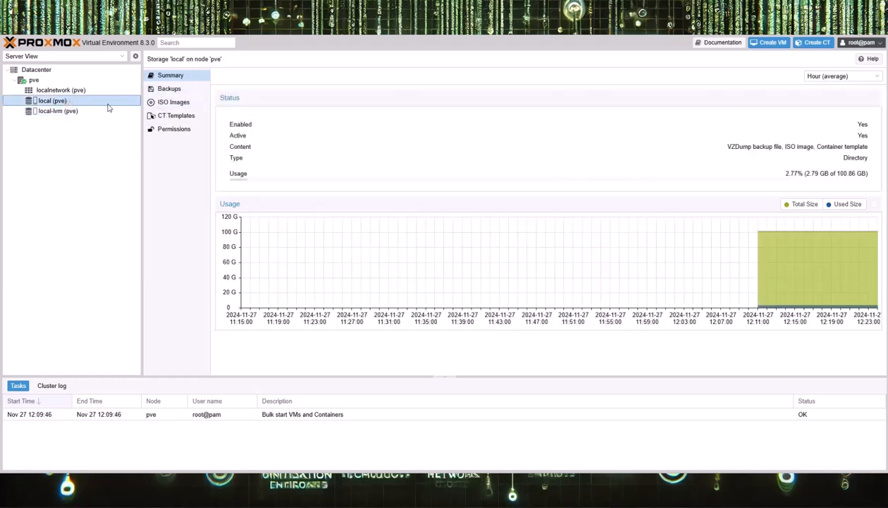
click(168, 103)
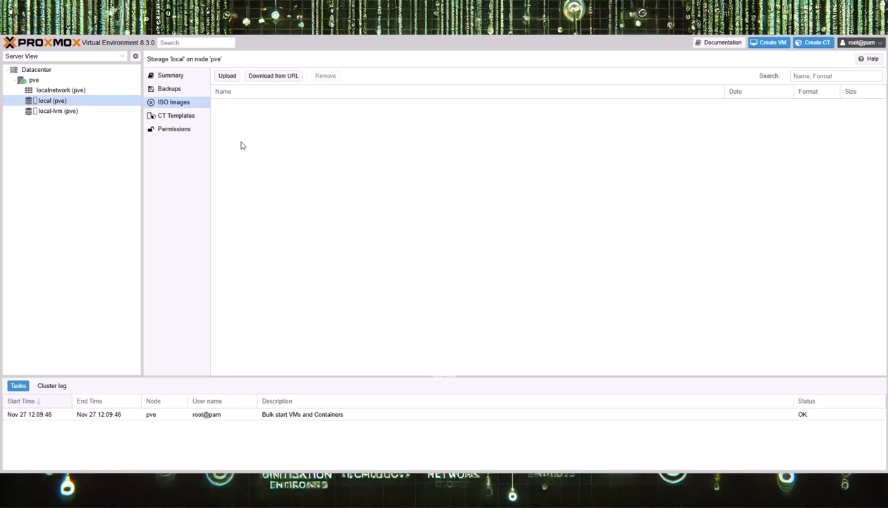
- Upload the Windows 10 build 19045 evaluation ISO from New Volume > ISO Files to local storage
click(226, 77)
click(515, 218)
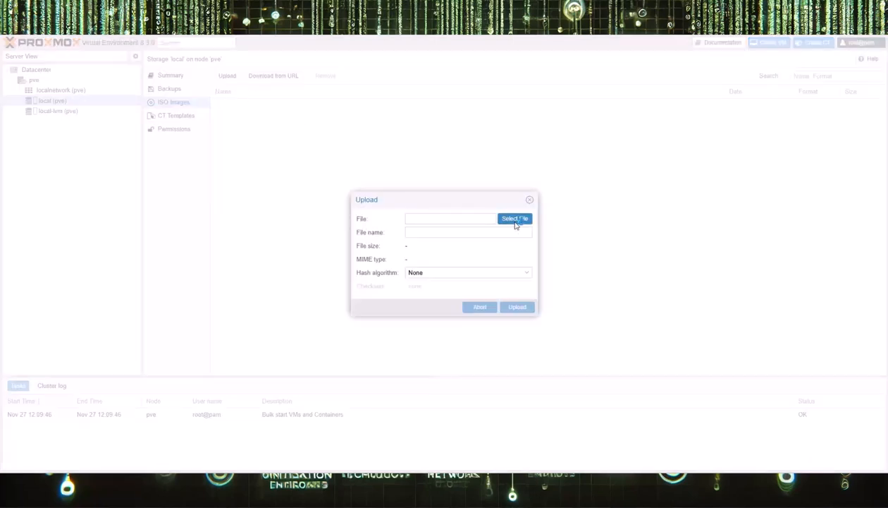
scroll(28, 149, down, 5)
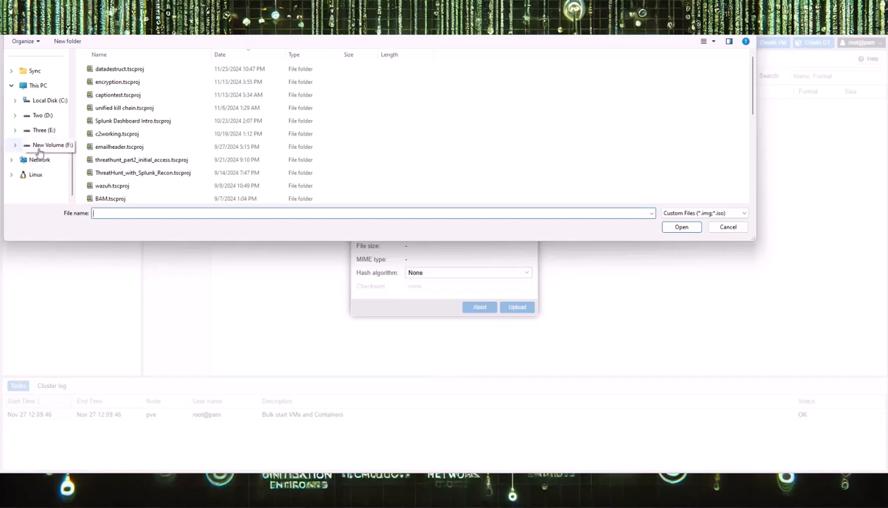
click(41, 144)
double_click(106, 95)
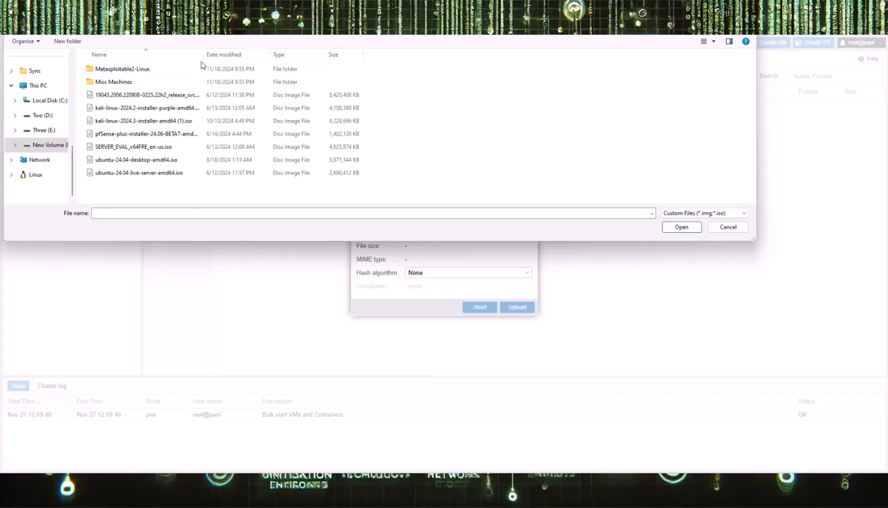
drag(203, 55, 386, 55)
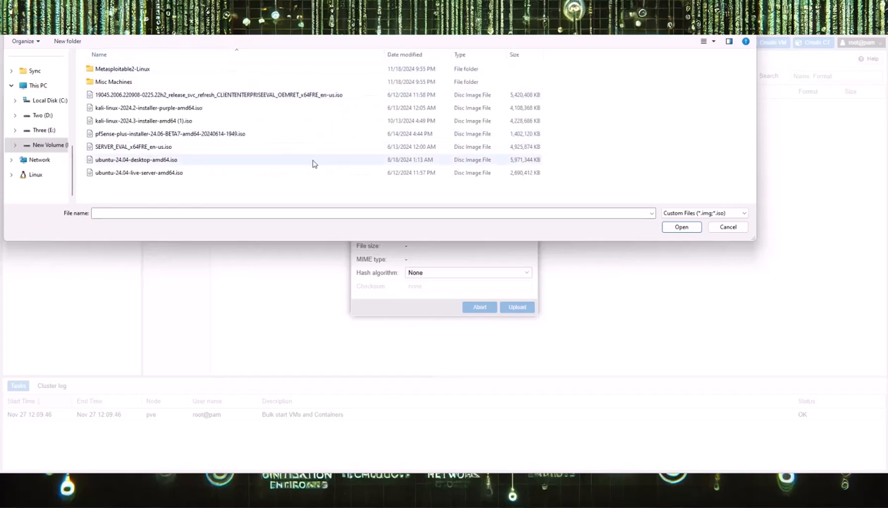
click(274, 99)
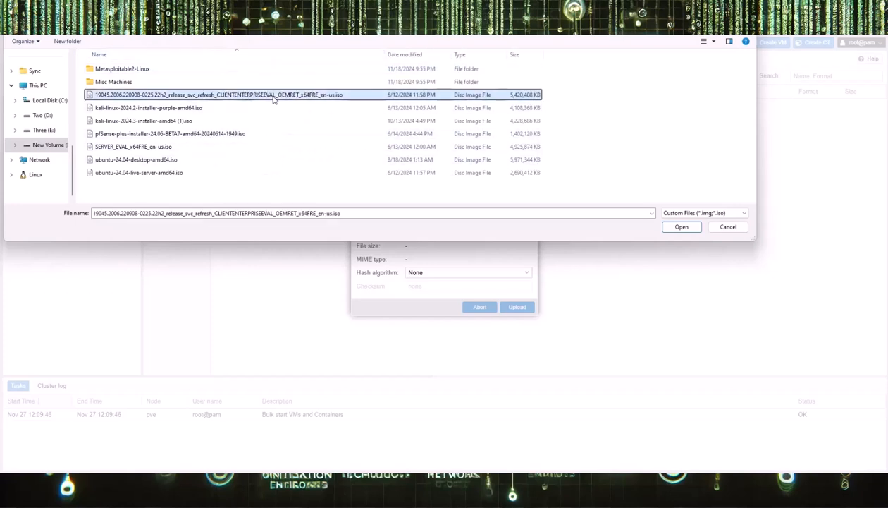
click(681, 227)
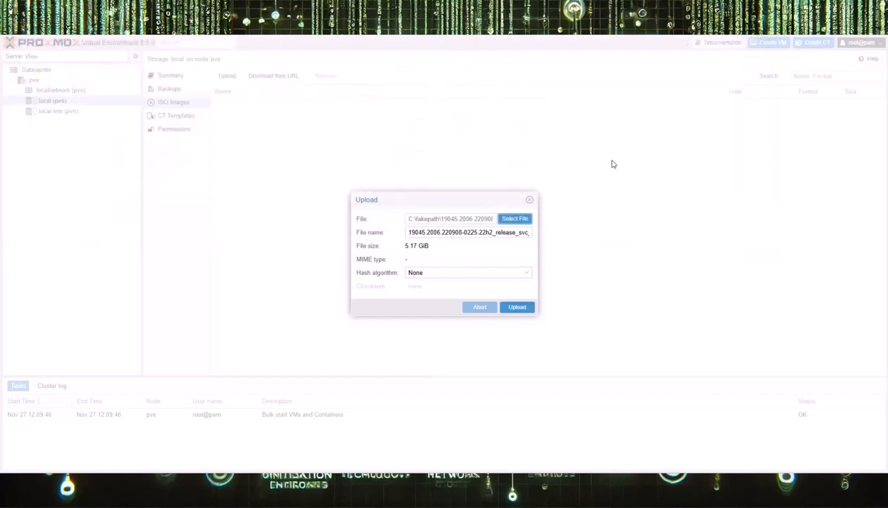
click(518, 308)
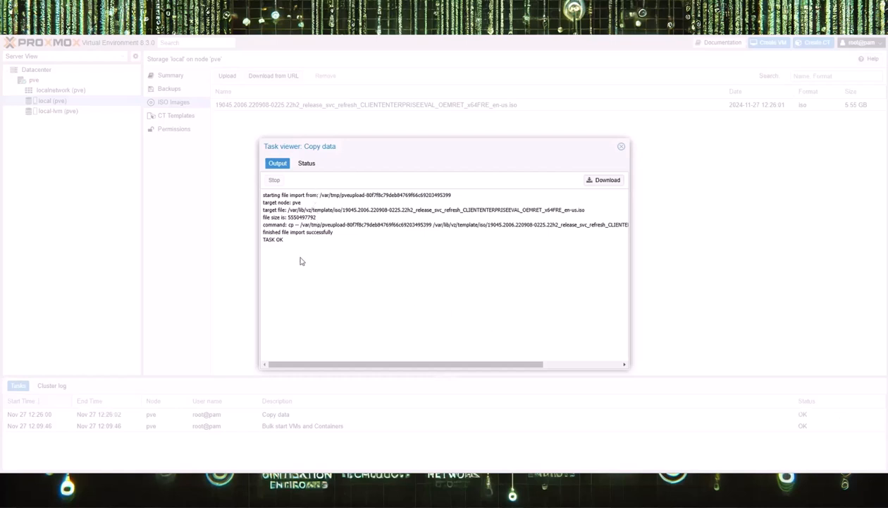
click(621, 148)
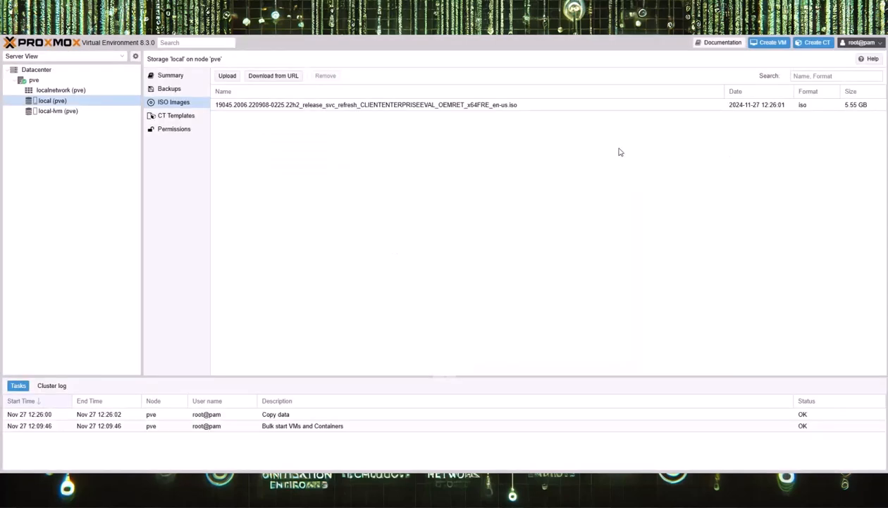
- Upload kali-linux-2024.2-installer-purple-amd64.iso (4.21 GB) to local ISO storage
click(226, 76)
click(515, 218)
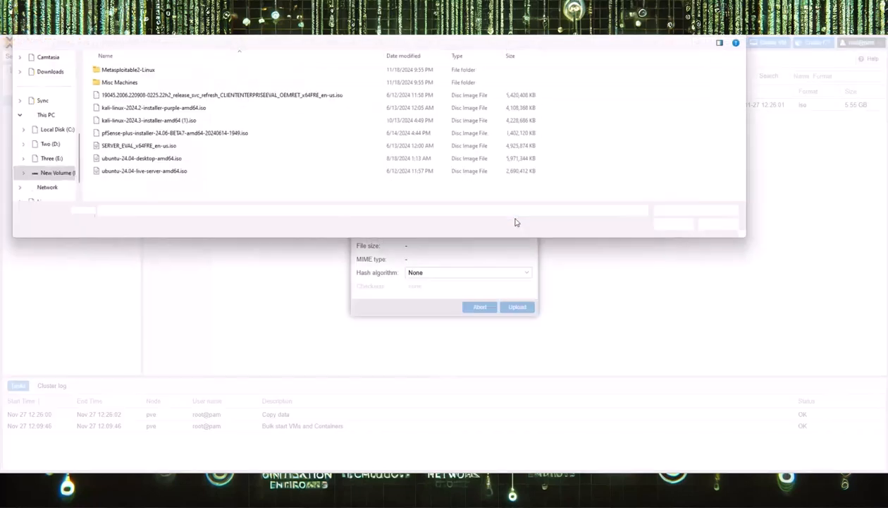
click(184, 110)
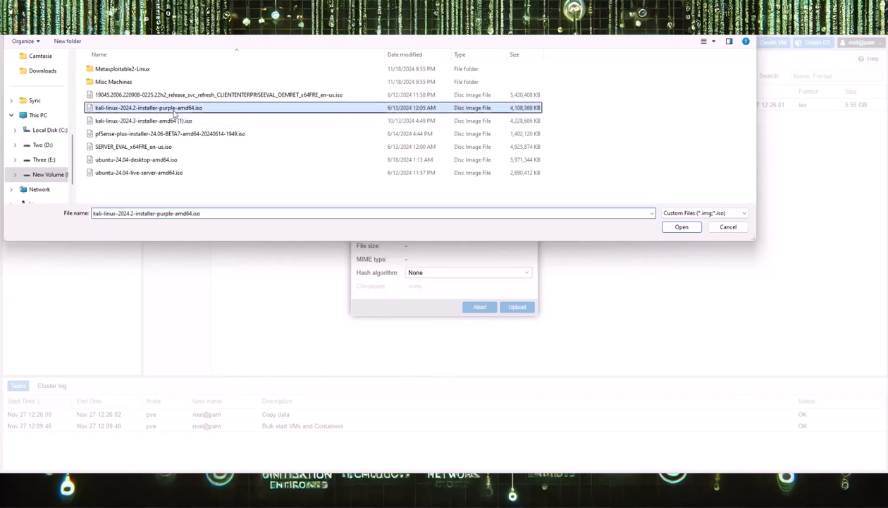
click(678, 227)
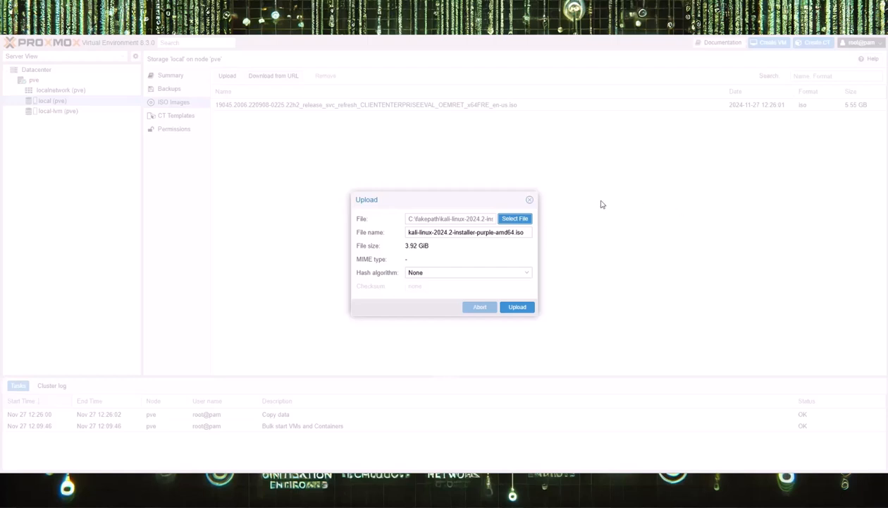
click(517, 306)
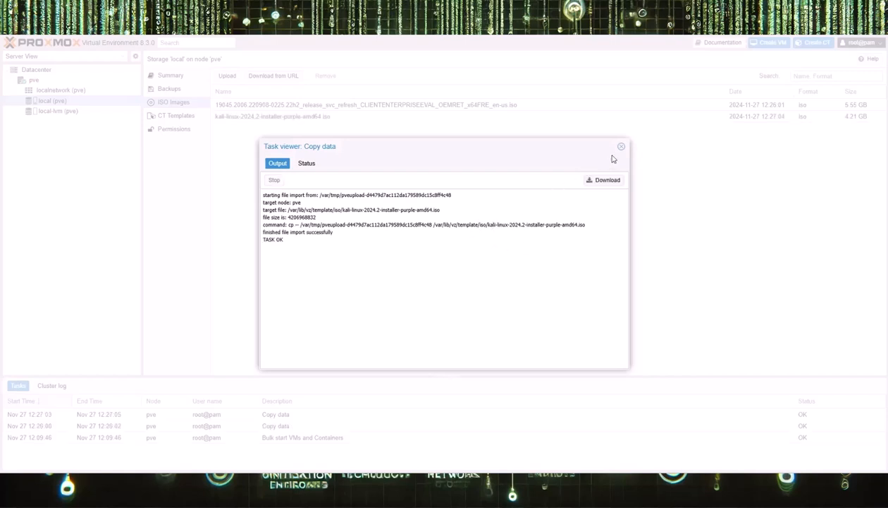
double_click(279, 240)
click(621, 147)
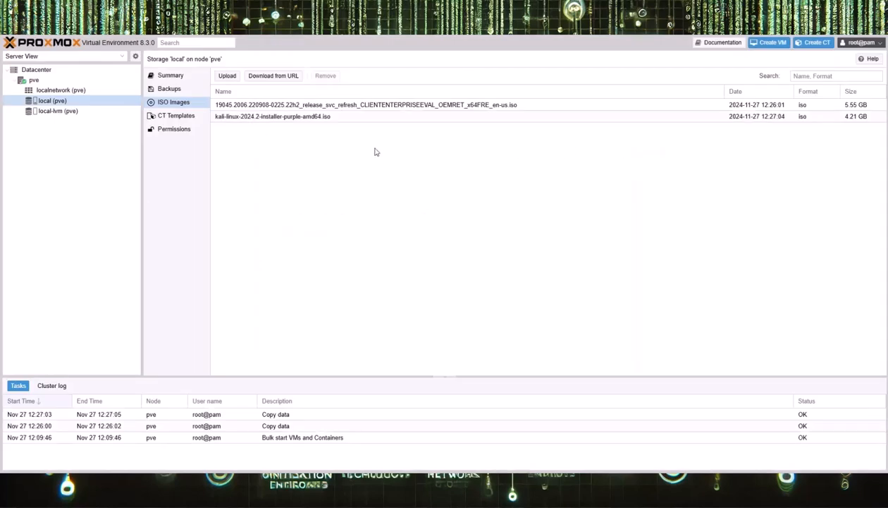
- Upload kali-linux-2024.3-installer-amd64 (1).iso (4.33 GB) to local ISO storage
click(227, 76)
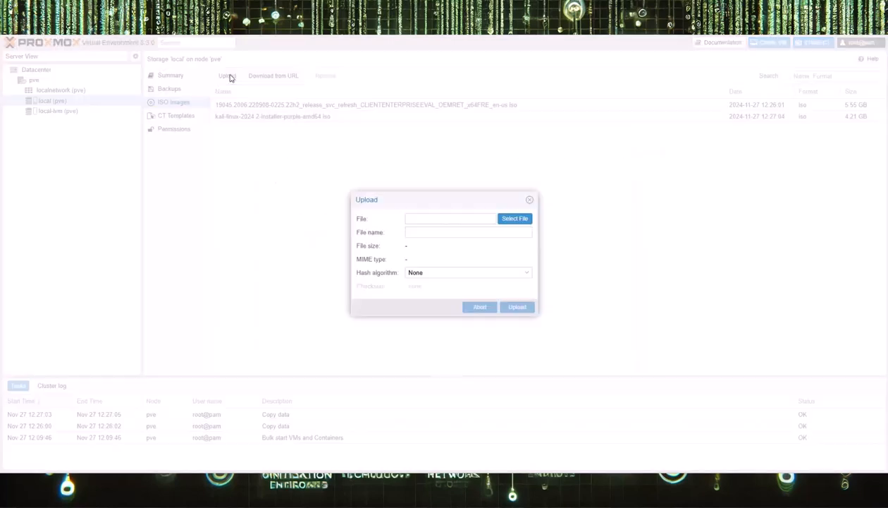
click(508, 219)
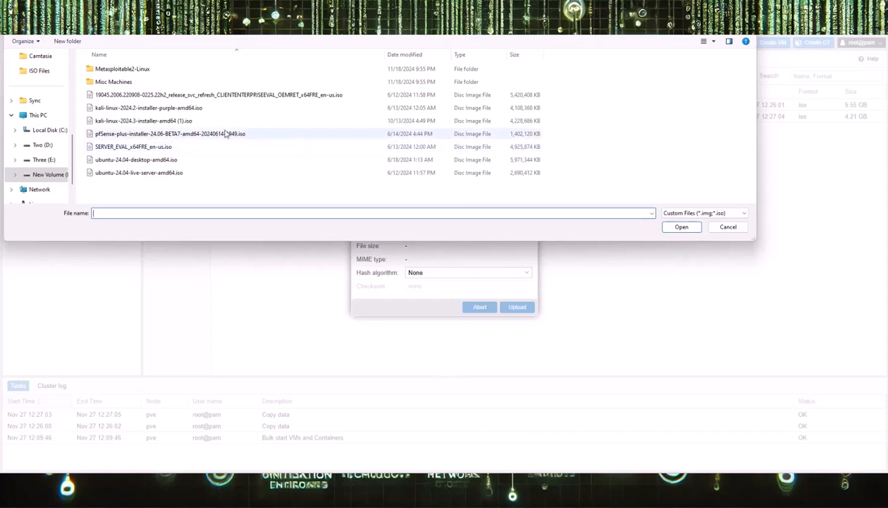
click(177, 121)
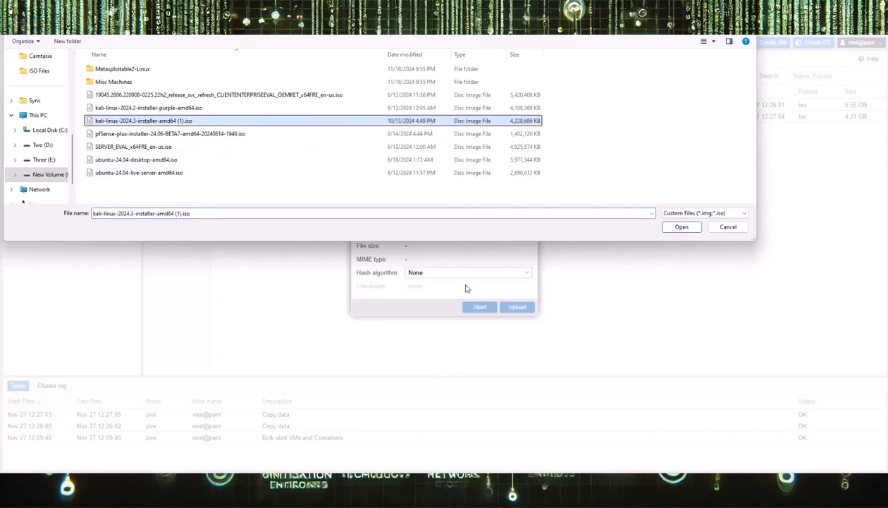
click(678, 227)
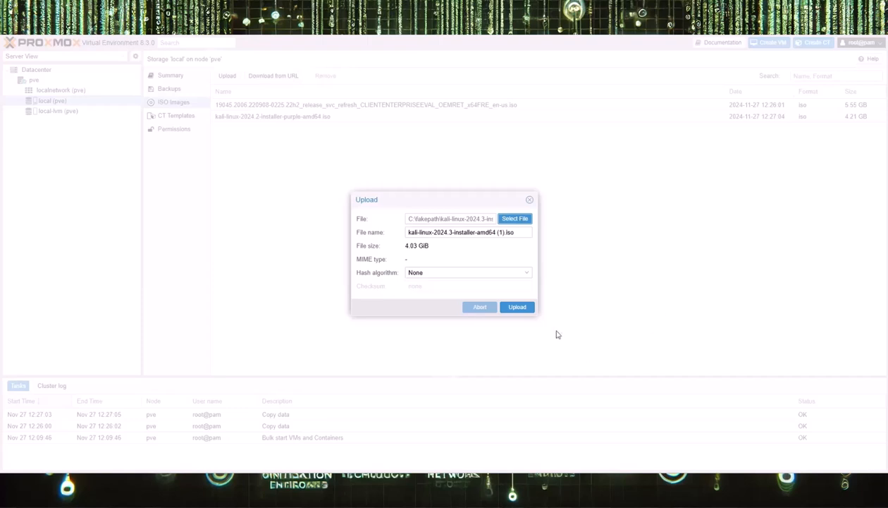
click(516, 306)
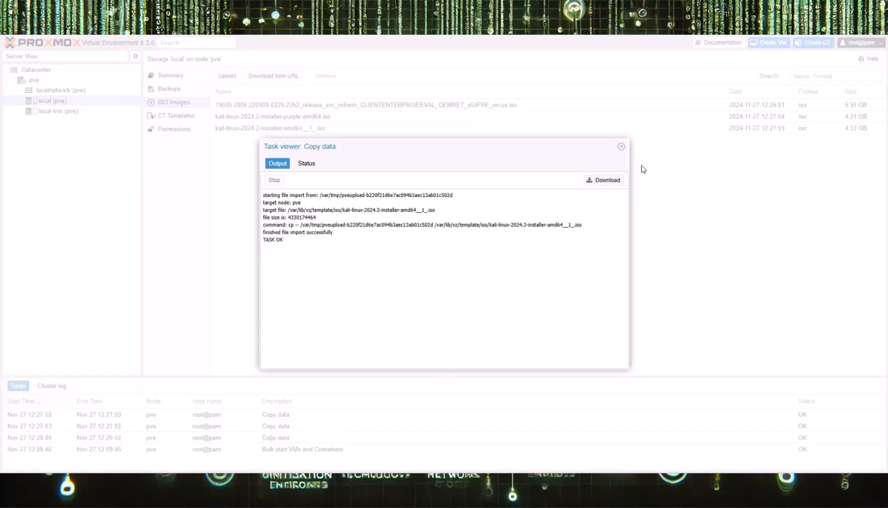
click(621, 146)
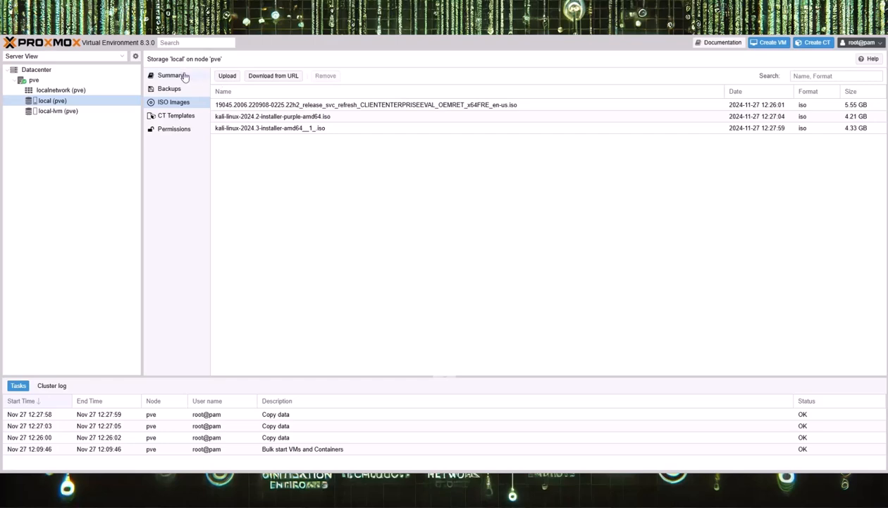
- Upload SERVER_EVAL_x64FRE_en-us.iso (5.04 GB) to local ISO storage
click(227, 75)
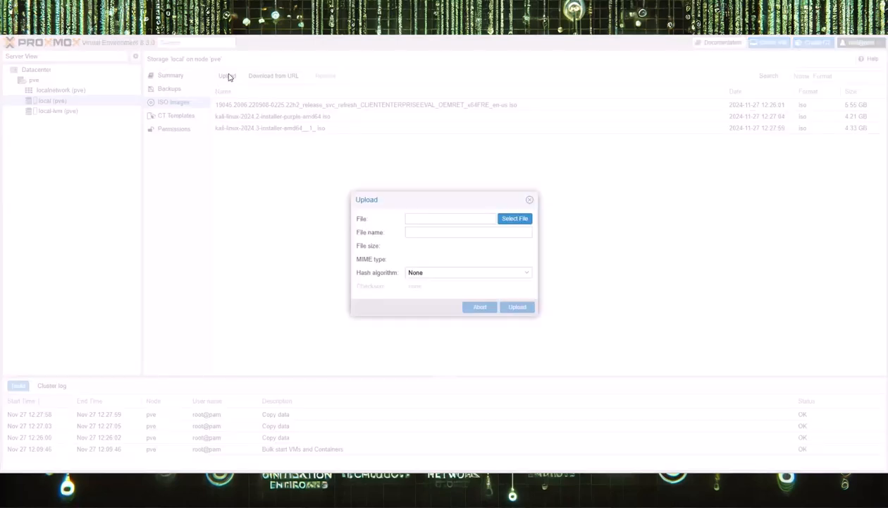
click(502, 221)
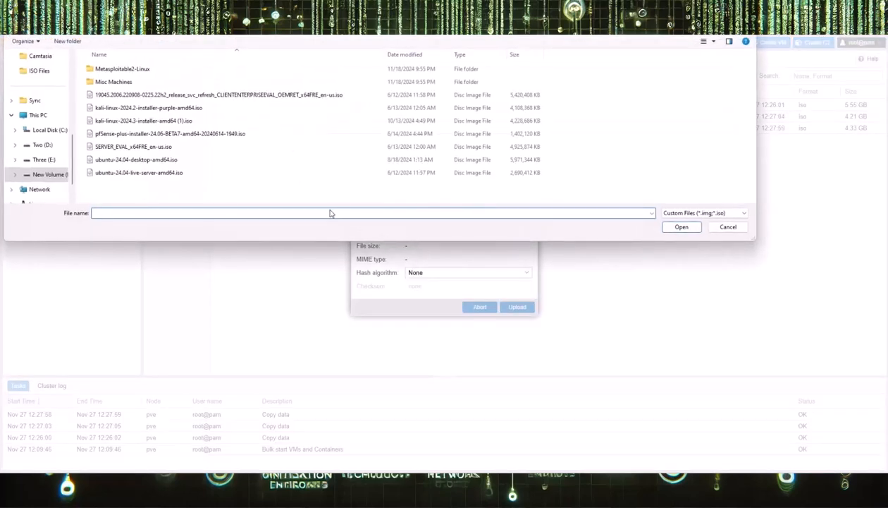
click(176, 150)
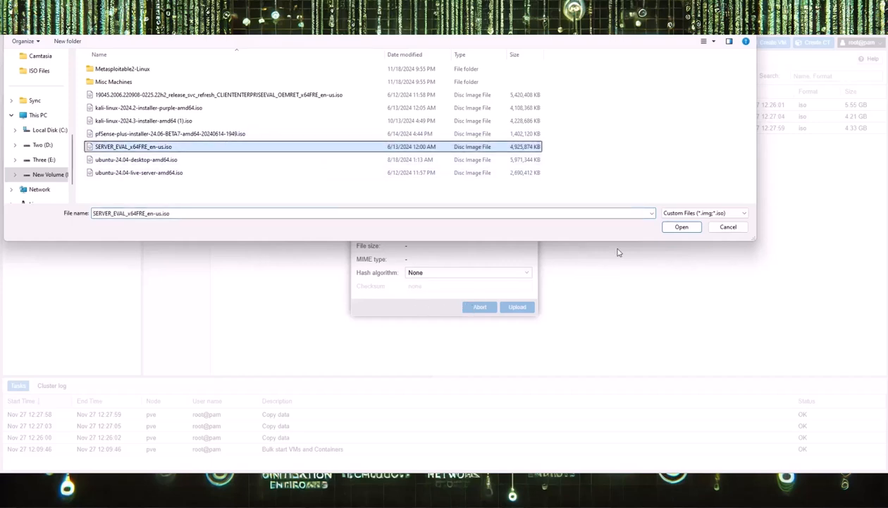
click(682, 226)
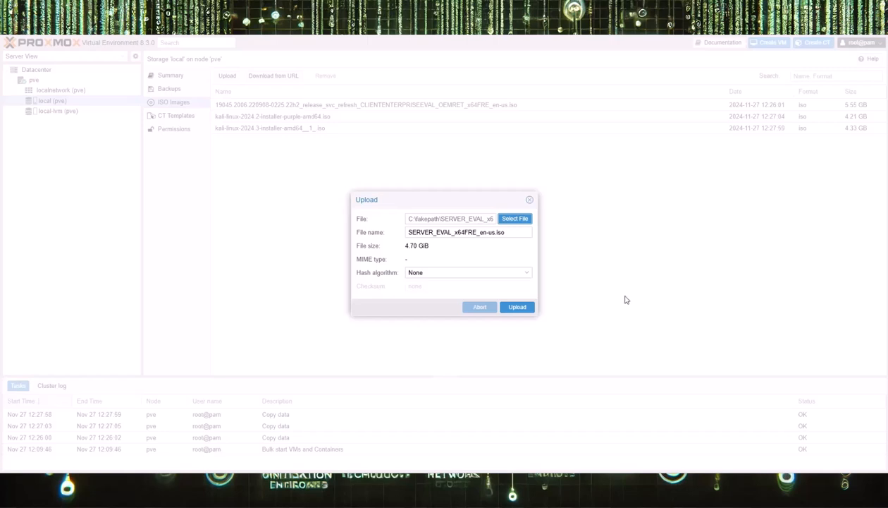
click(519, 308)
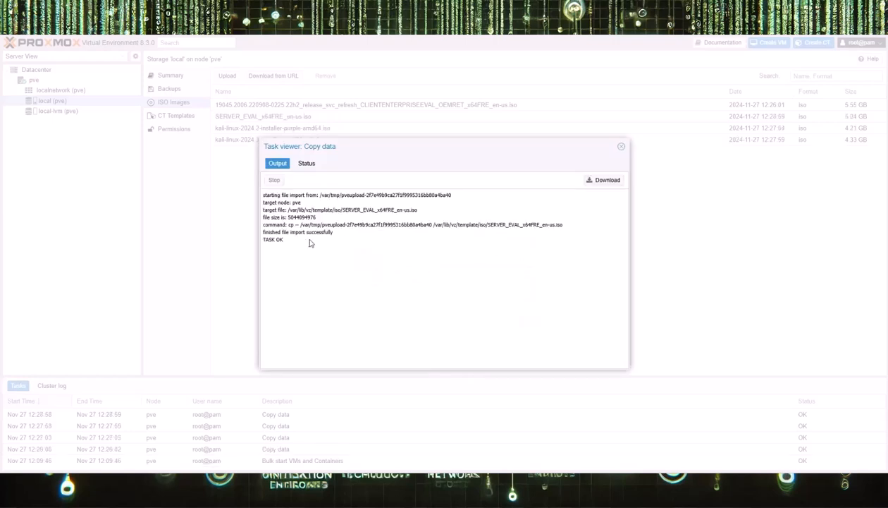
click(622, 148)
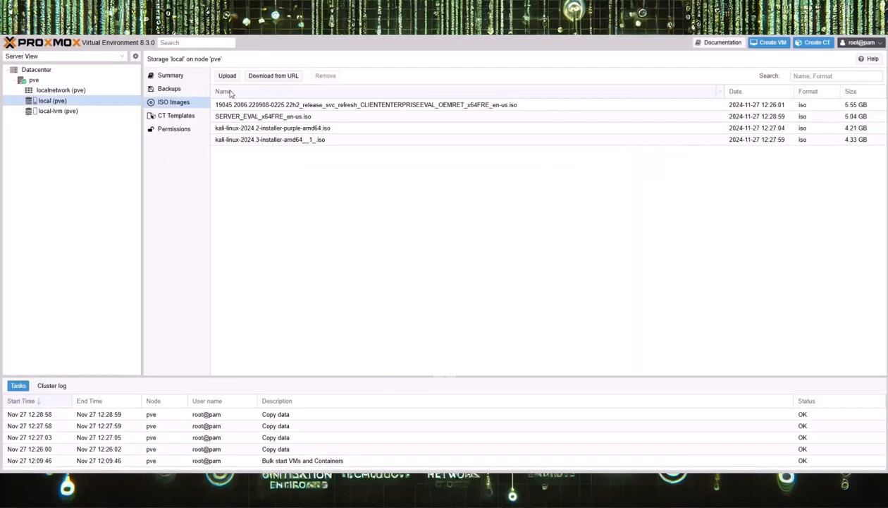
- Upload the pfSense-plus 24.06 BETA7 installer ISO (1.44 GB) to local ISO storage
click(228, 76)
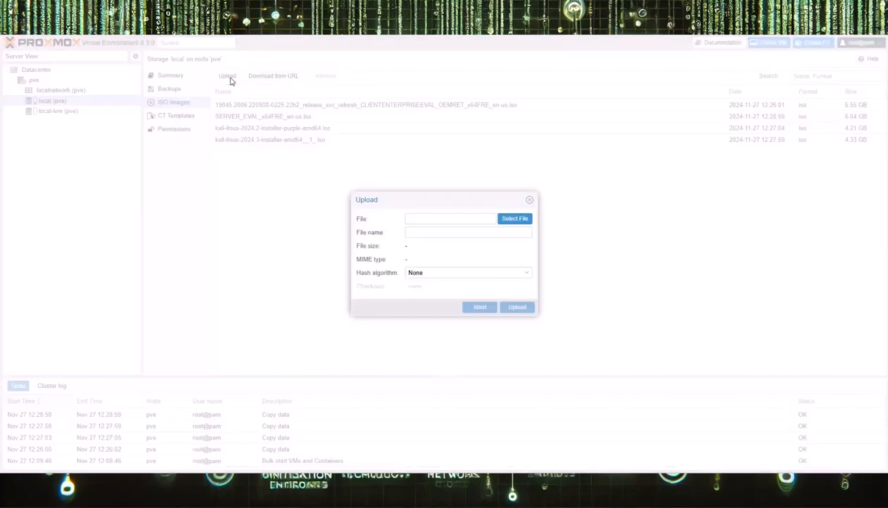
click(511, 218)
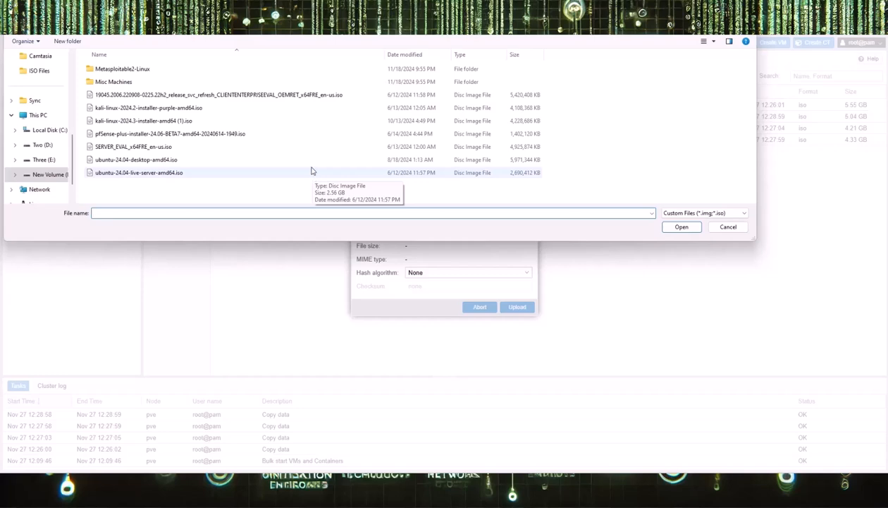
click(225, 133)
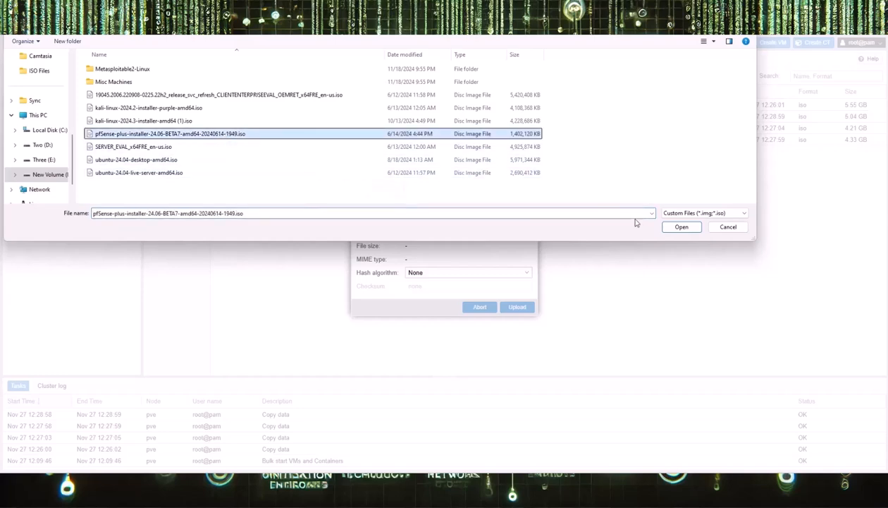
click(681, 226)
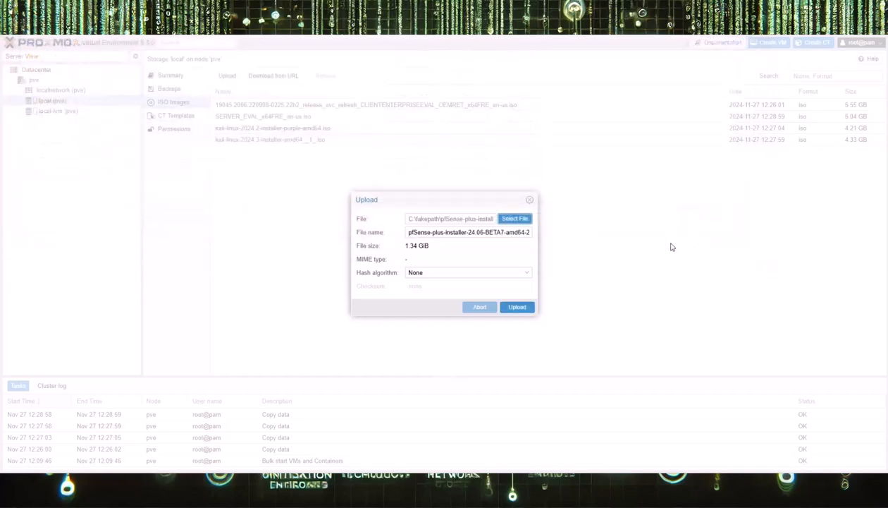
click(525, 308)
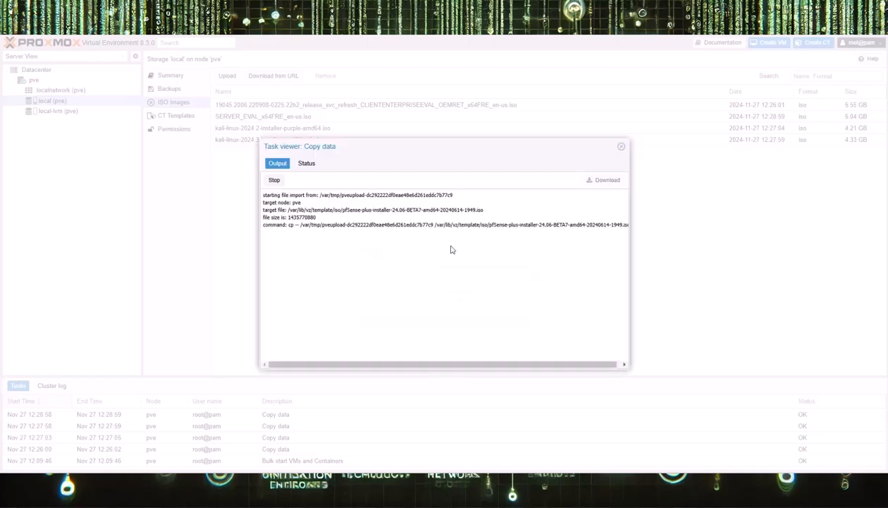
click(621, 147)
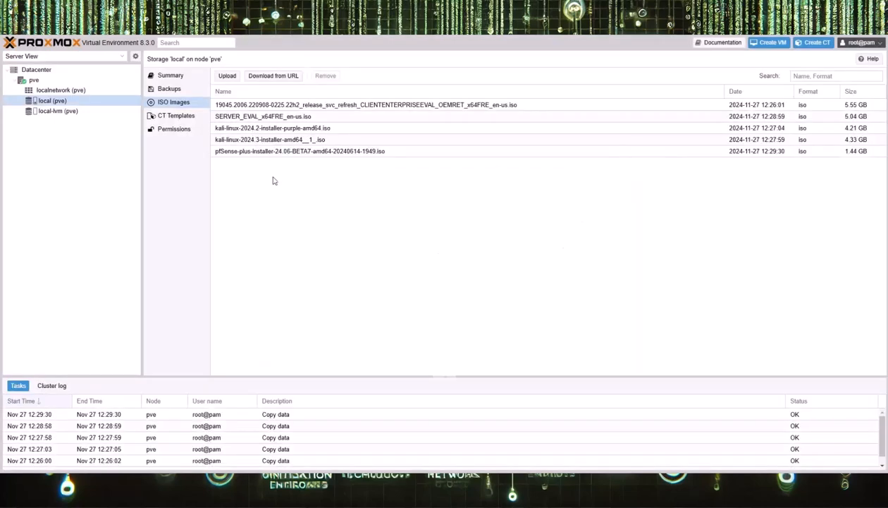
- Upload ubuntu-24.04-desktop-amd64.iso to local ISO storage
click(227, 76)
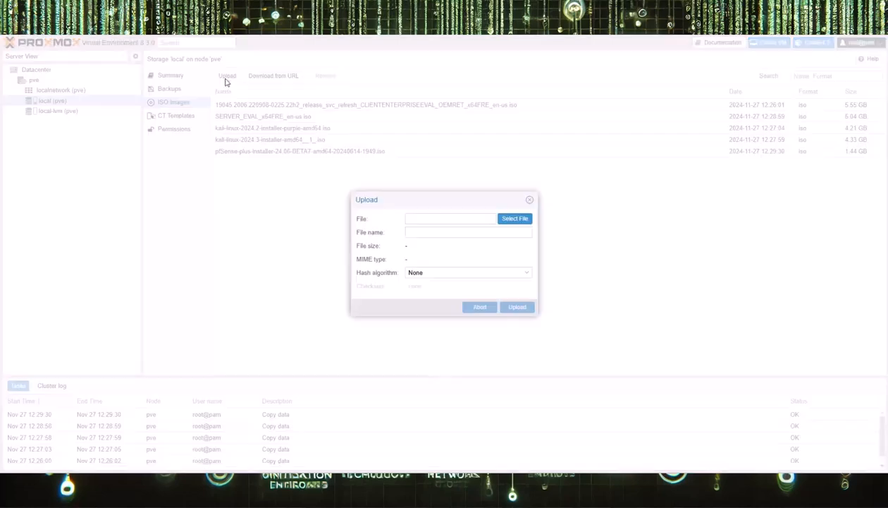
click(523, 221)
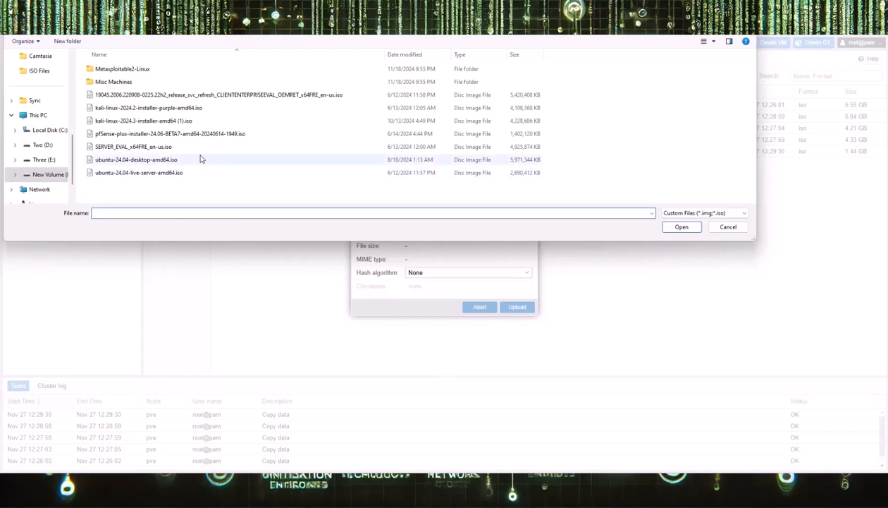
click(181, 164)
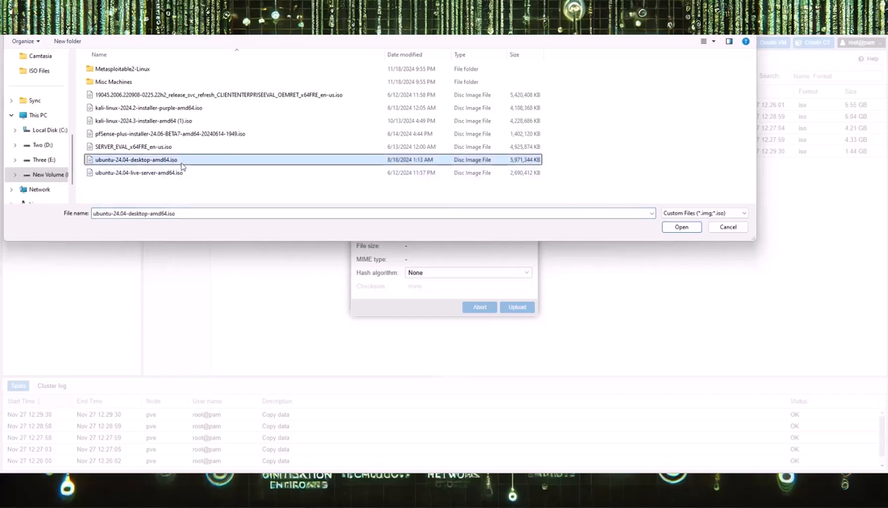
click(686, 231)
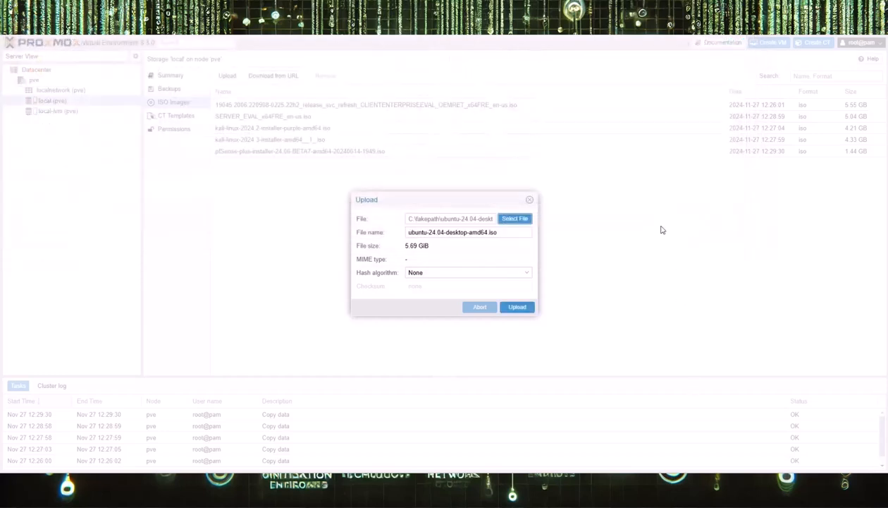
click(519, 307)
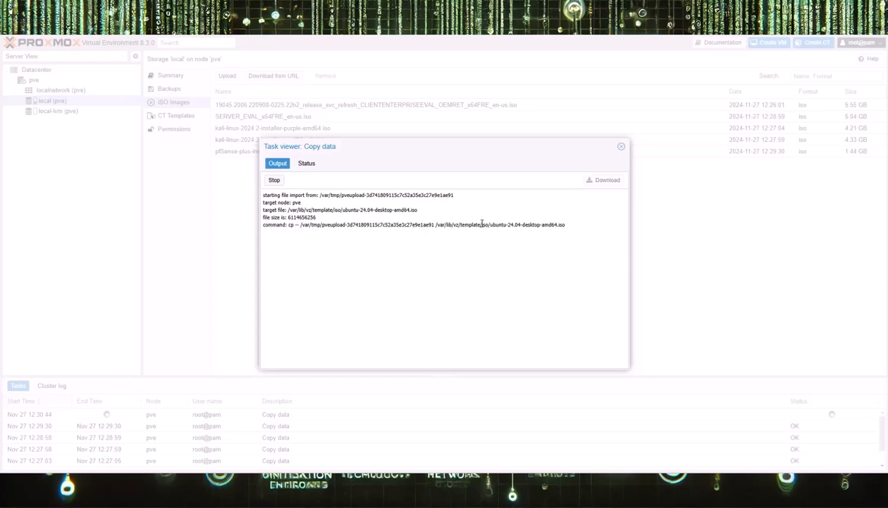
click(621, 147)
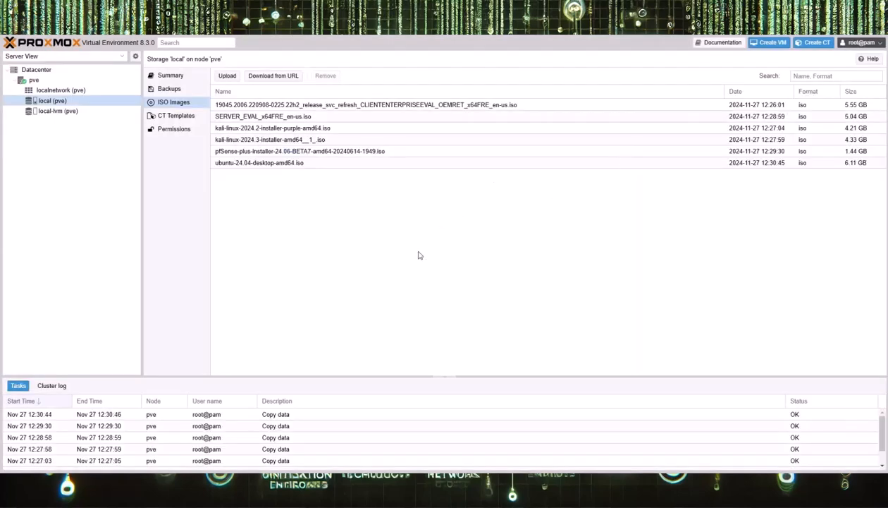
- Upload ubuntu-24.04-live-server-amd64.iso to local ISO storage
click(227, 77)
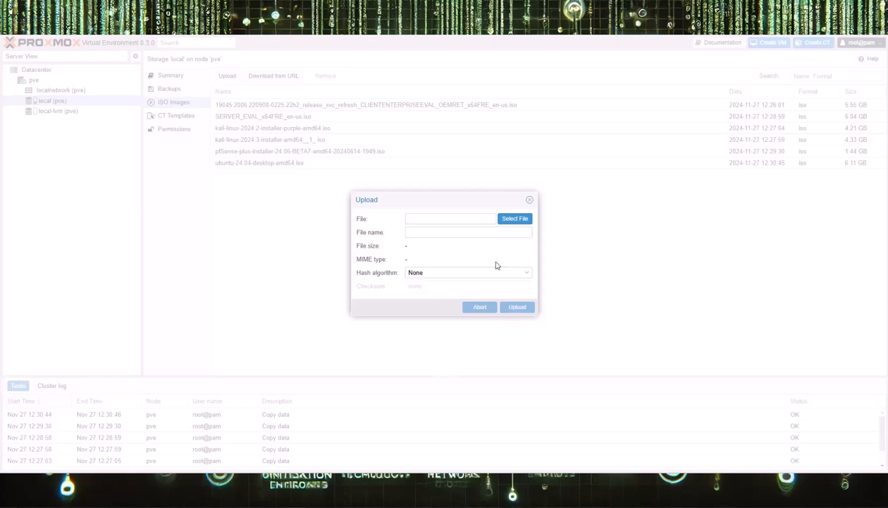
click(521, 219)
click(177, 172)
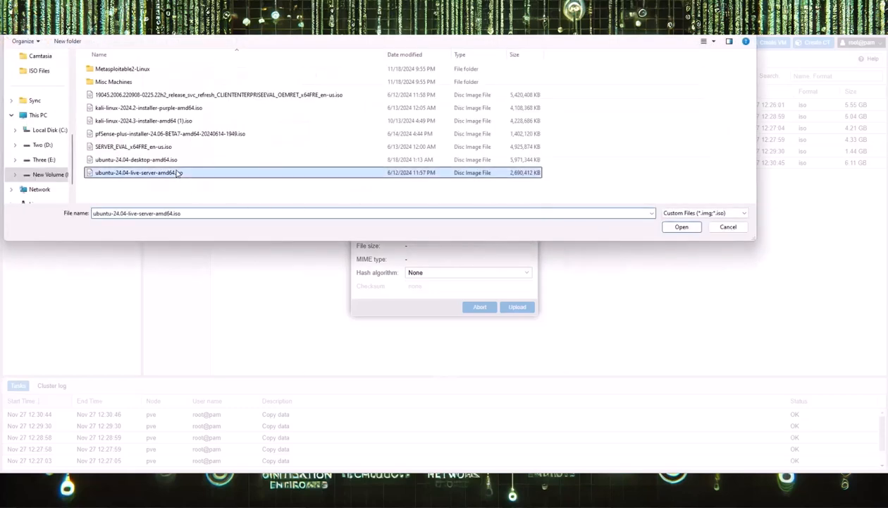
click(682, 227)
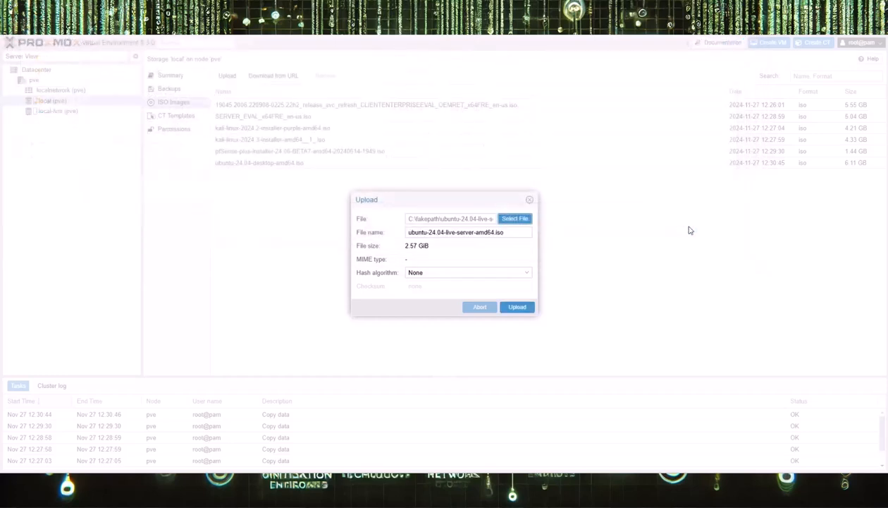
click(519, 308)
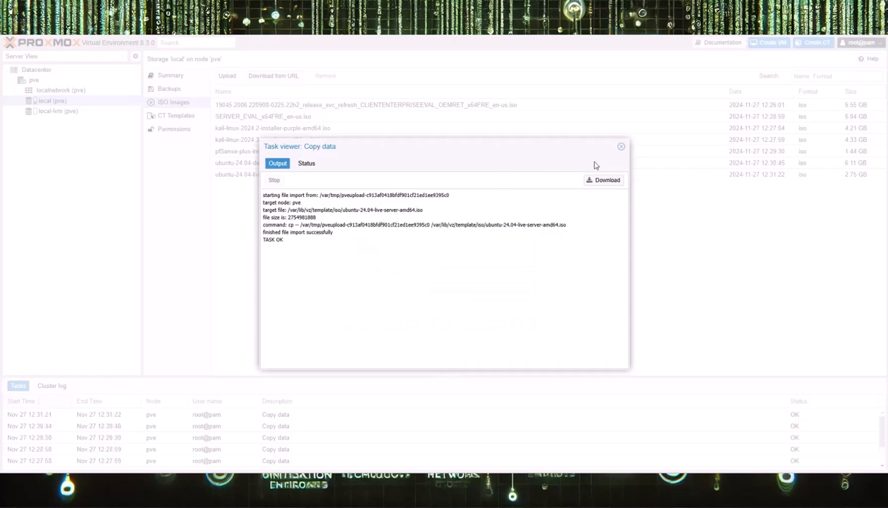
click(622, 146)
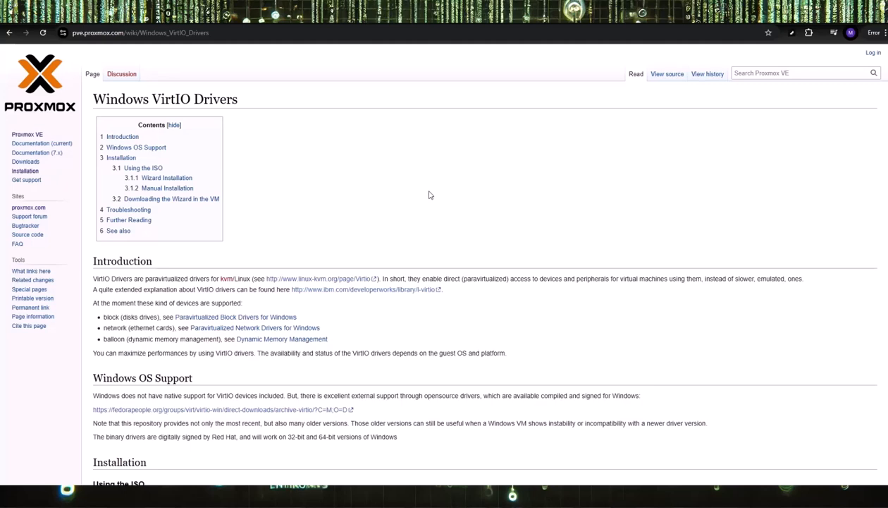
- On the wiki's Installation > Using the ISO section, download the latest stable VirtIO drivers ISO
scroll(466, 309, down, 3)
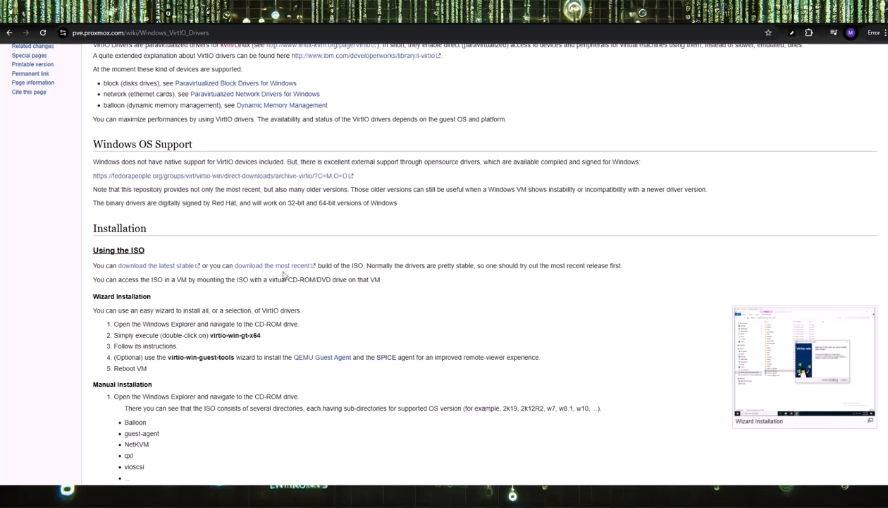
scroll(349, 256, up, 3)
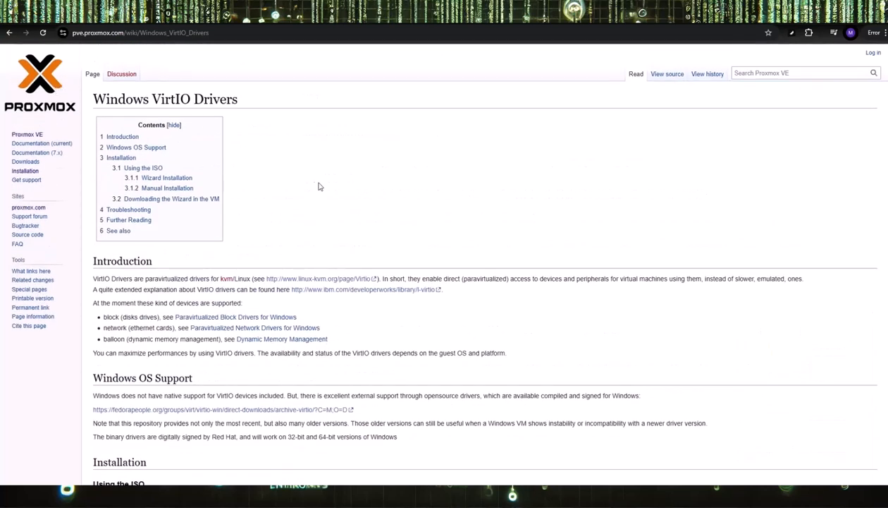
scroll(381, 179, down, 1)
scroll(382, 178, down, 3)
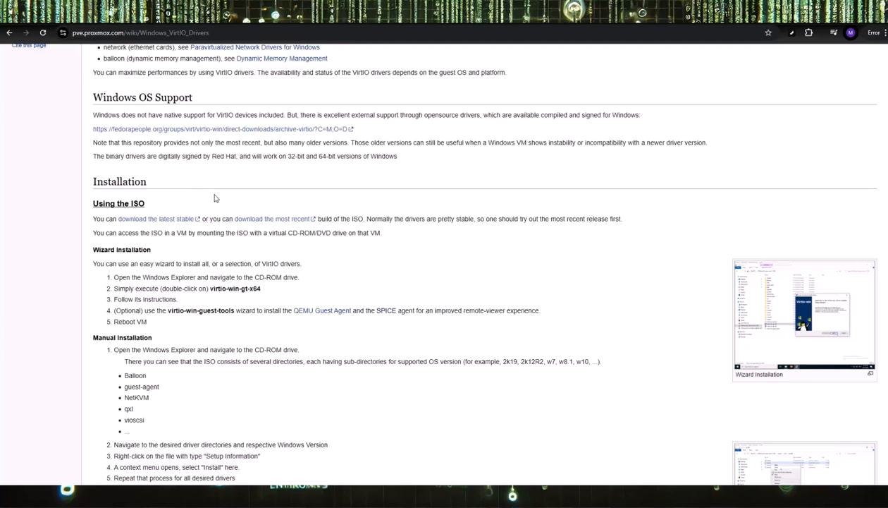
scroll(215, 199, down, 1)
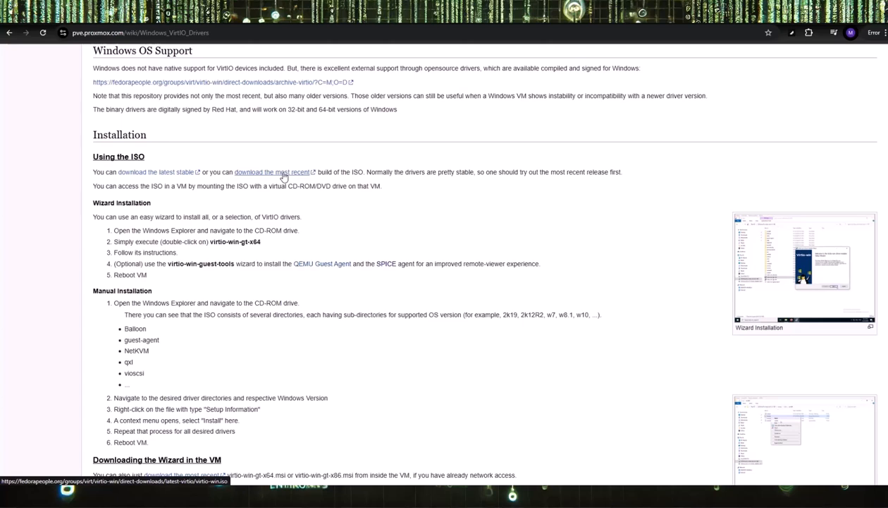
click(184, 175)
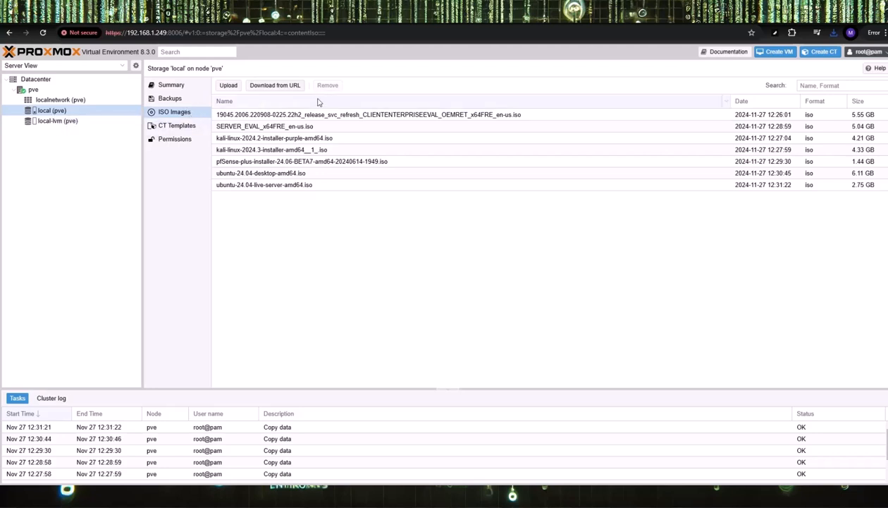
- Upload virtio-win-0.1.266.iso (724.43 MB) from Downloads to local ISO storage
click(229, 86)
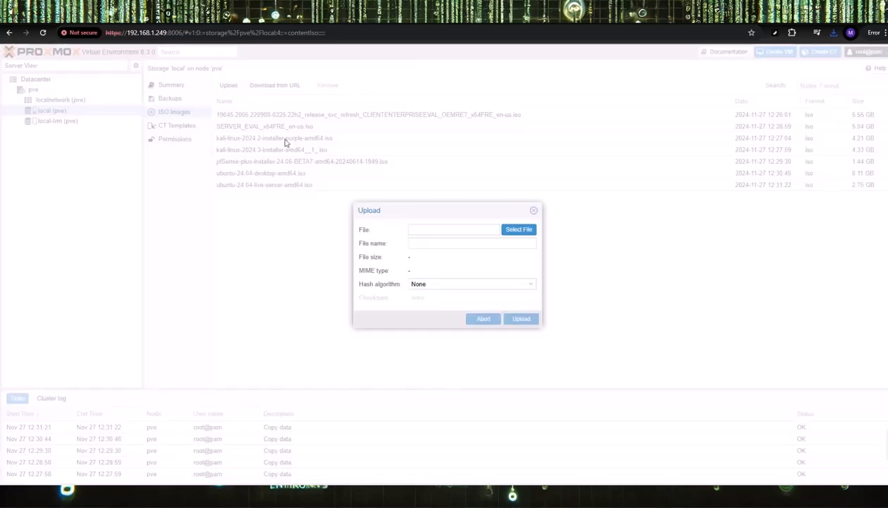
click(520, 229)
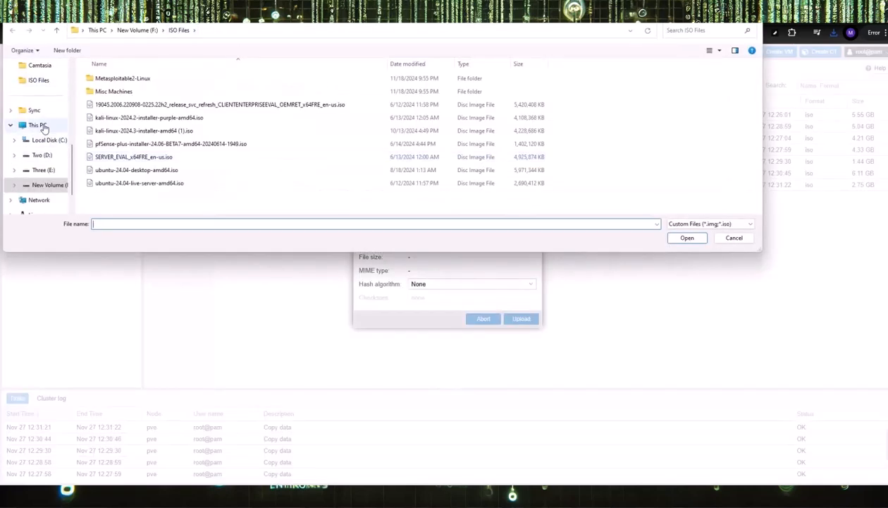
scroll(44, 125, up, 5)
scroll(37, 120, down, 1)
scroll(40, 146, up, 1)
click(41, 158)
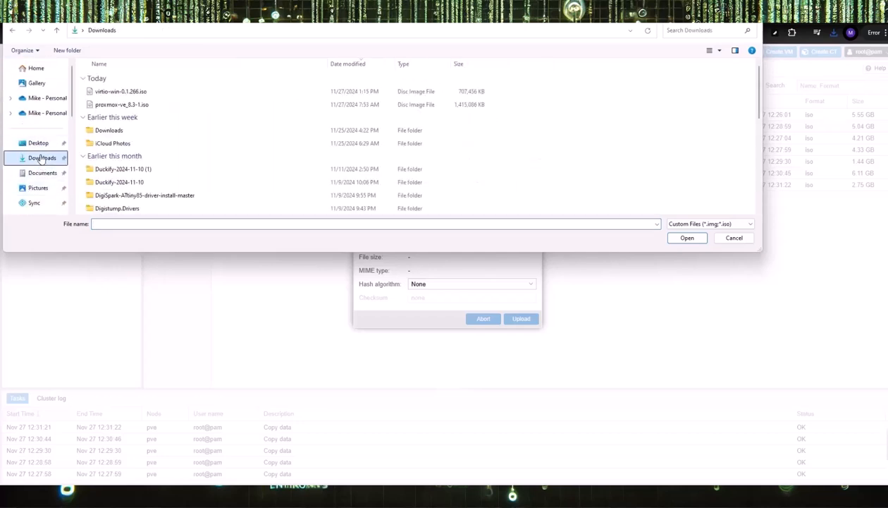
click(113, 91)
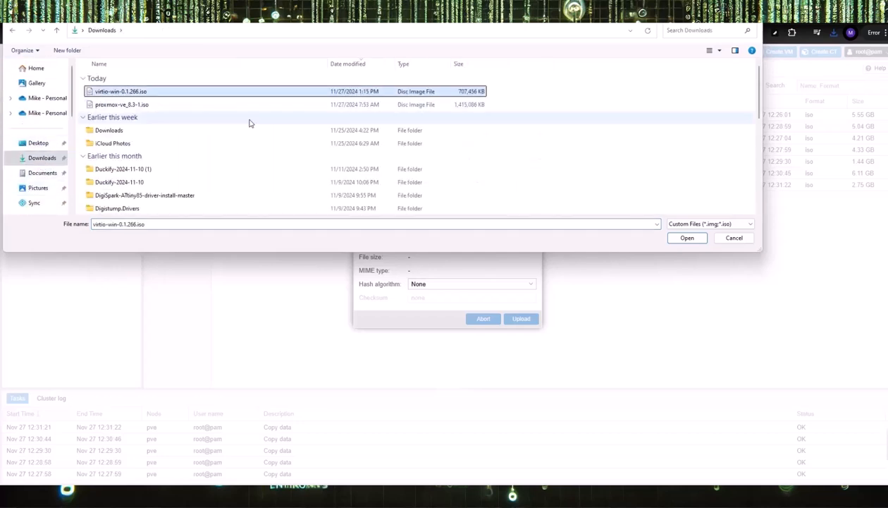
click(687, 238)
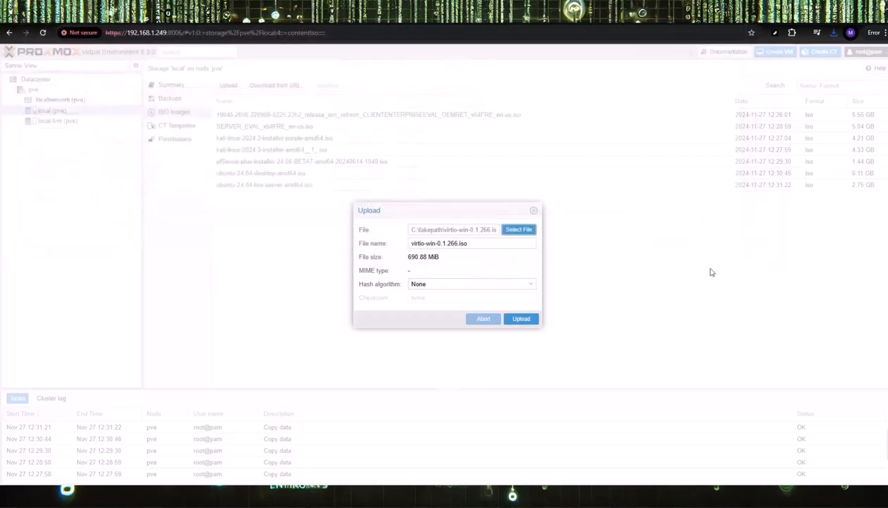
click(521, 319)
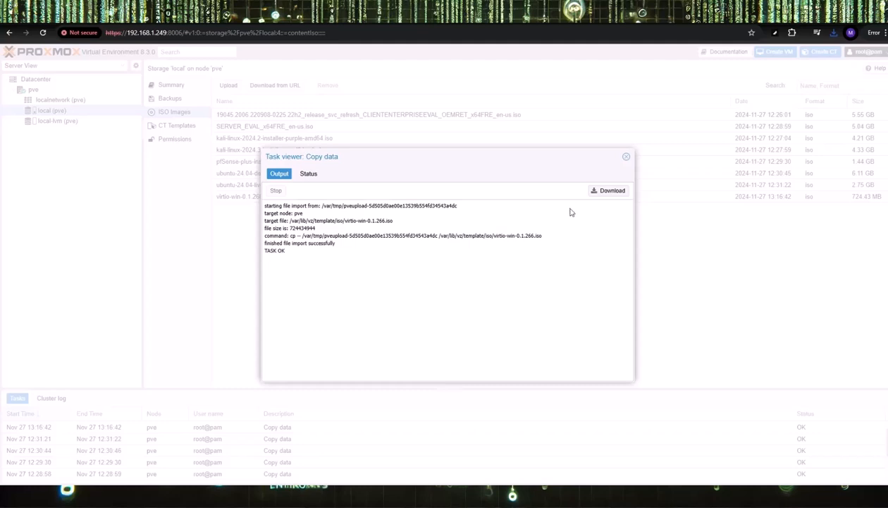
click(626, 157)
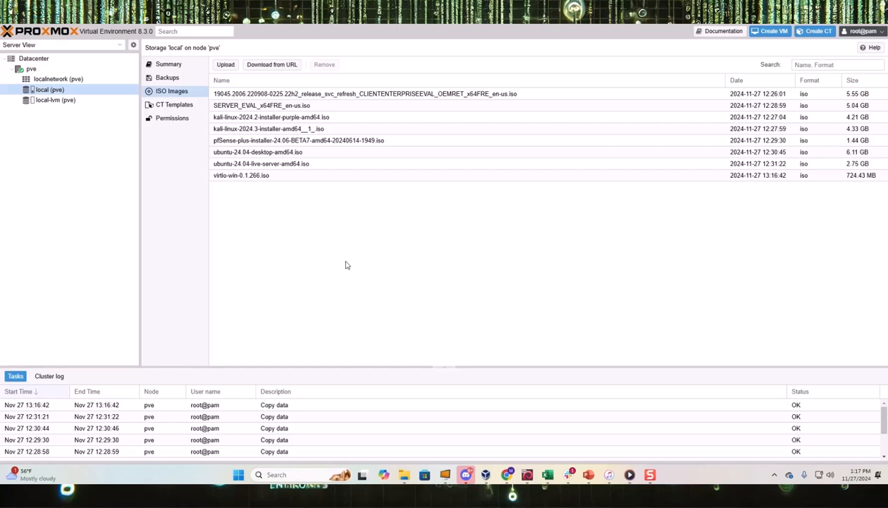
- Open the Create: Virtual Machine wizard on node pve, proposing VM ID 100
click(32, 69)
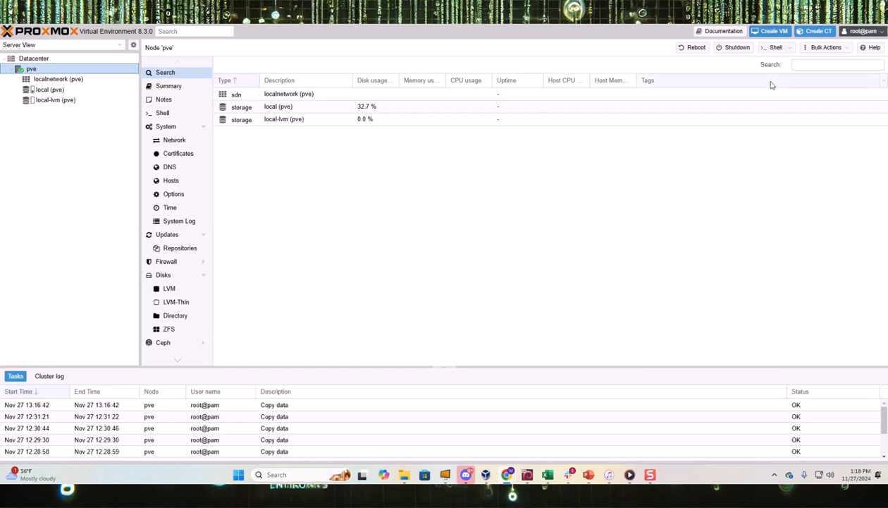
click(773, 33)
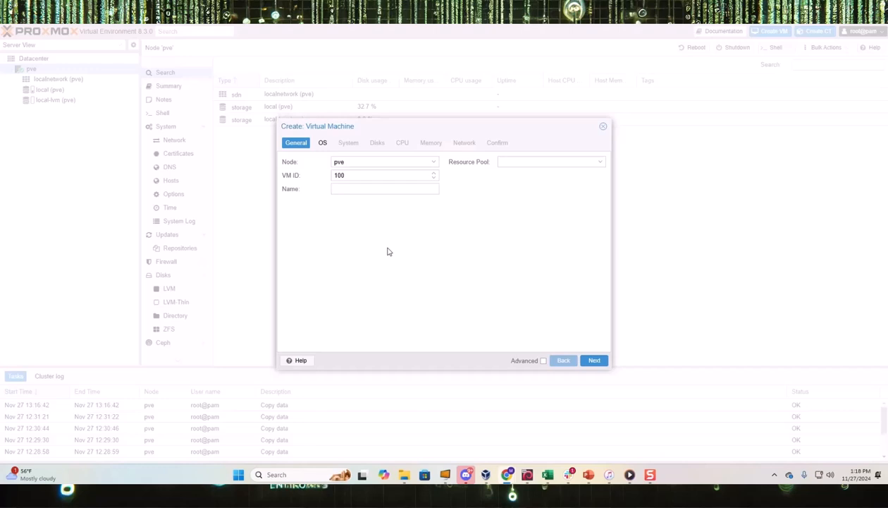
- Enter Win10-1 as the new virtual machine's name
click(343, 187)
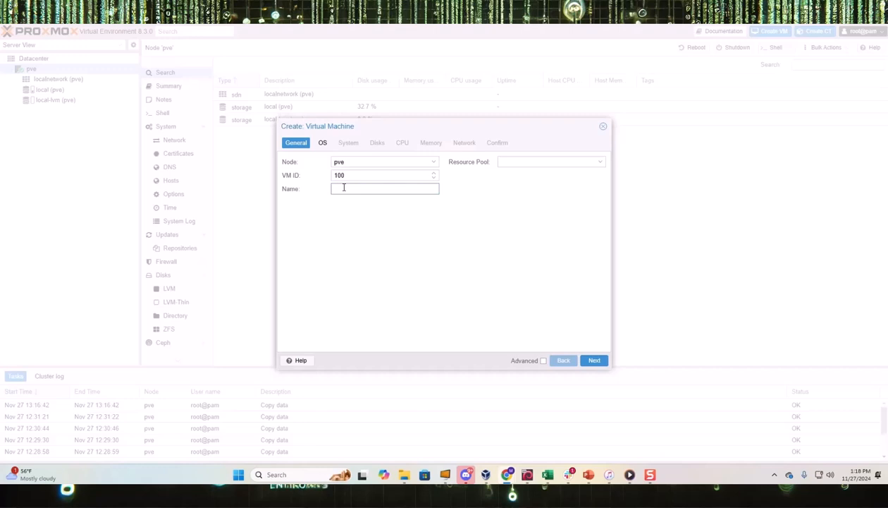
text(Win10-1)
click(323, 144)
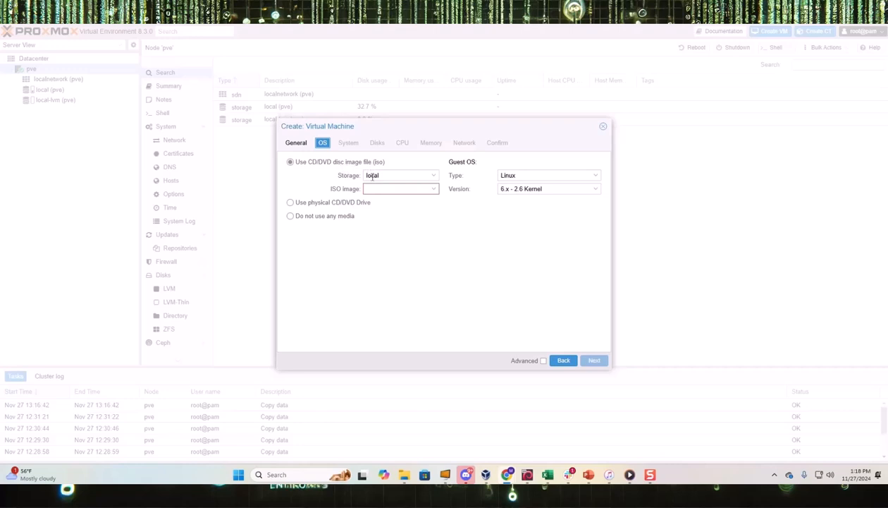
- Choose the Windows 10 installer ISO and set the guest OS to Microsoft Windows 10/2016/2019
click(433, 189)
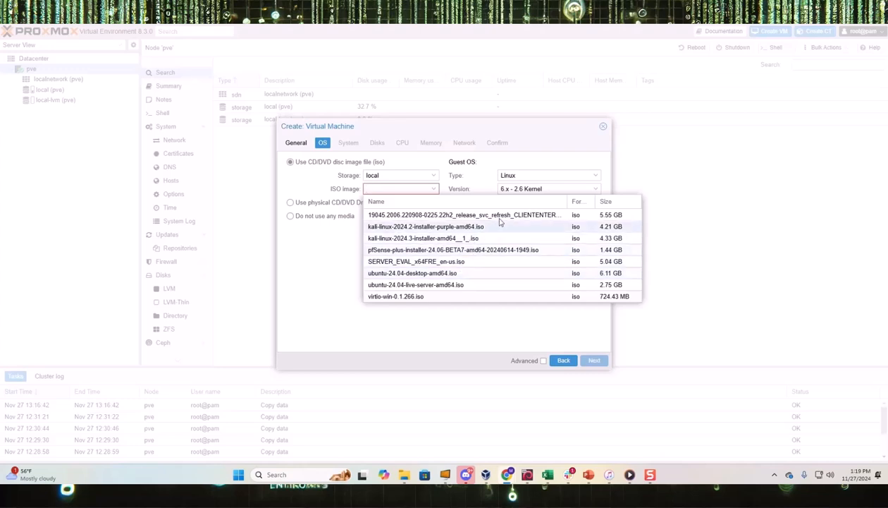
click(487, 261)
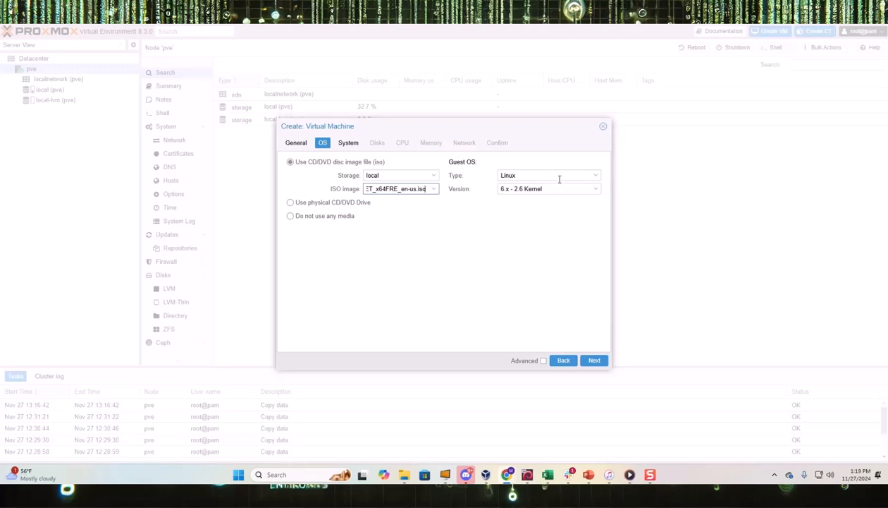
click(596, 177)
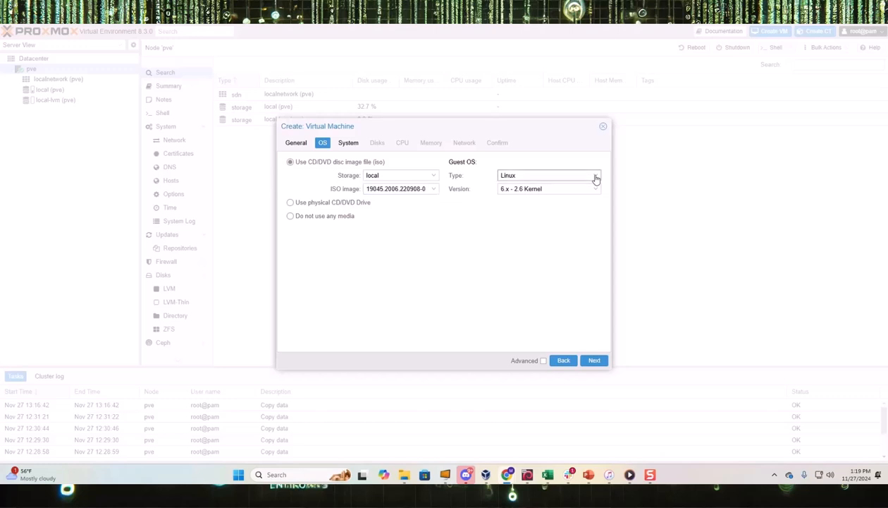
click(522, 200)
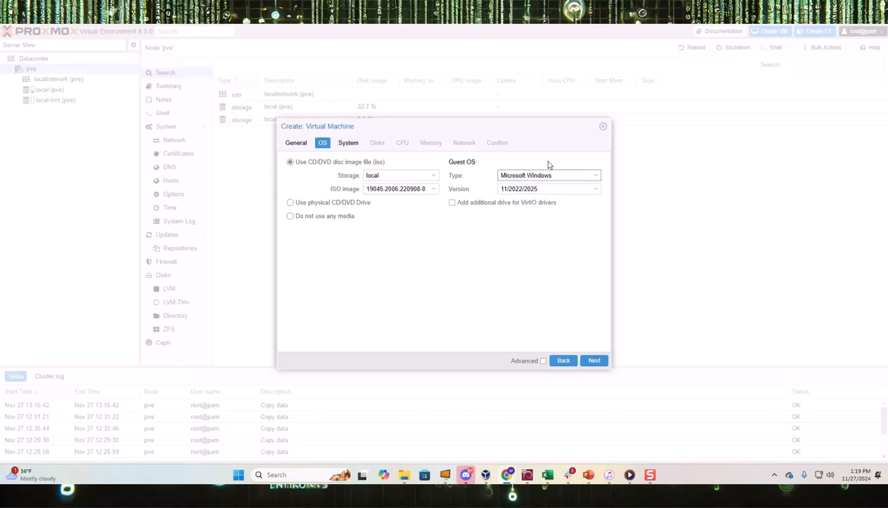
click(593, 192)
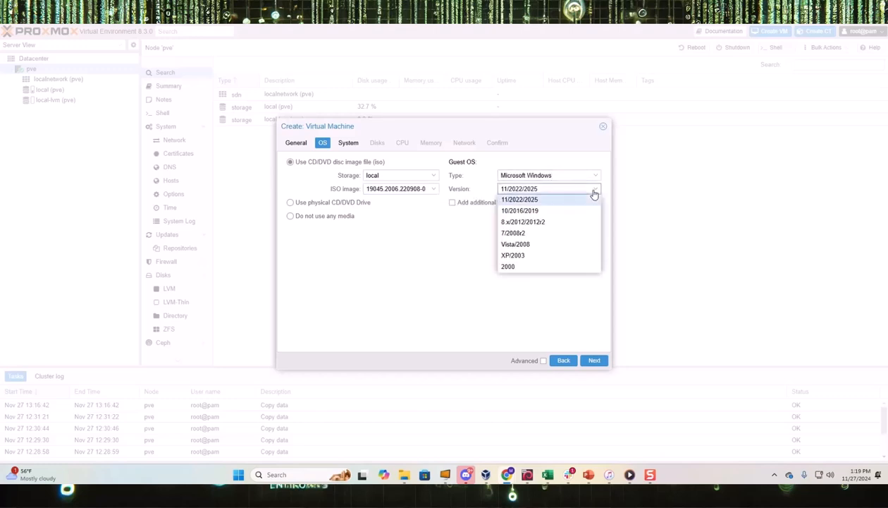
click(525, 211)
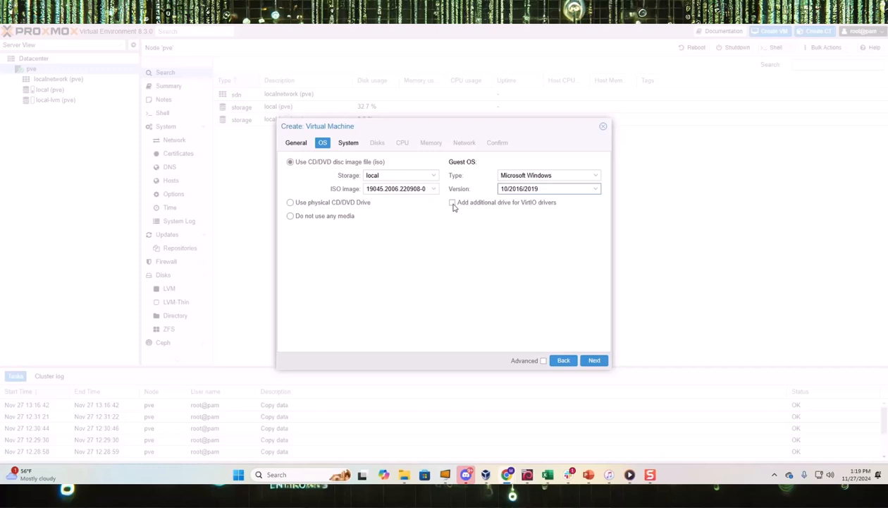
- Add a VirtIO driver drive using virtio-win-0.1.266.iso
click(453, 204)
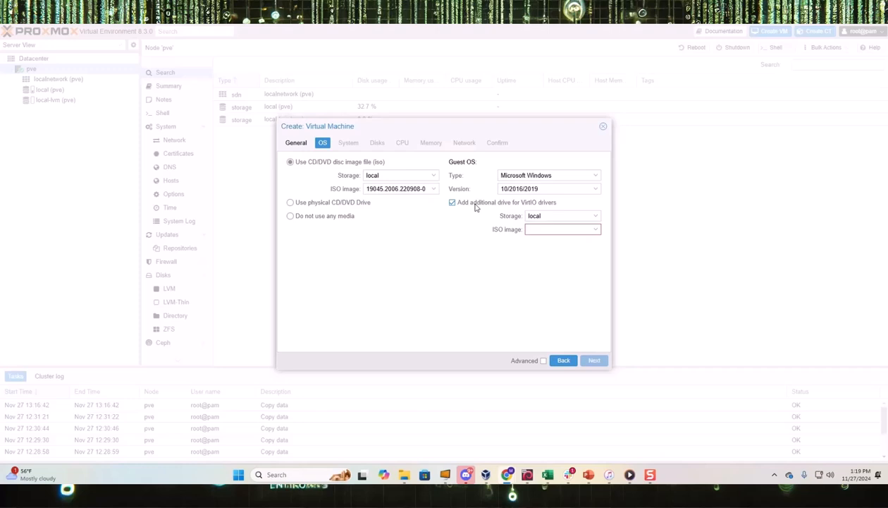
click(596, 232)
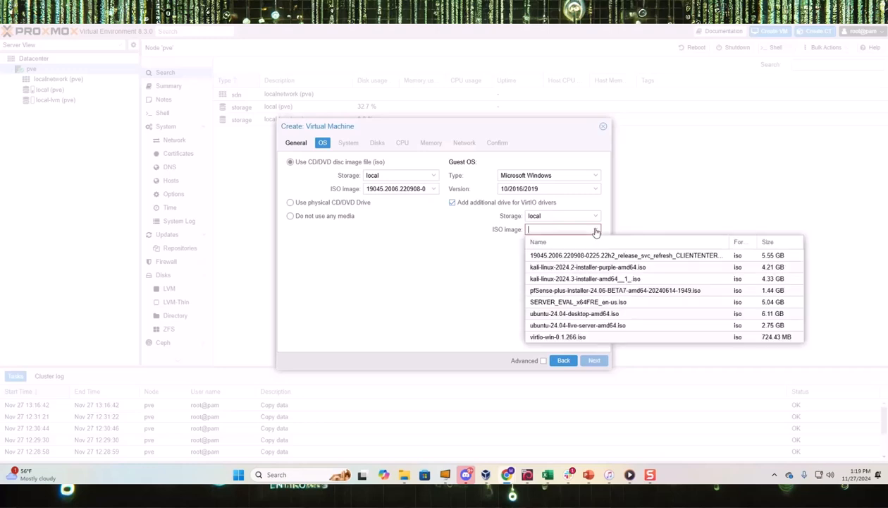
click(570, 336)
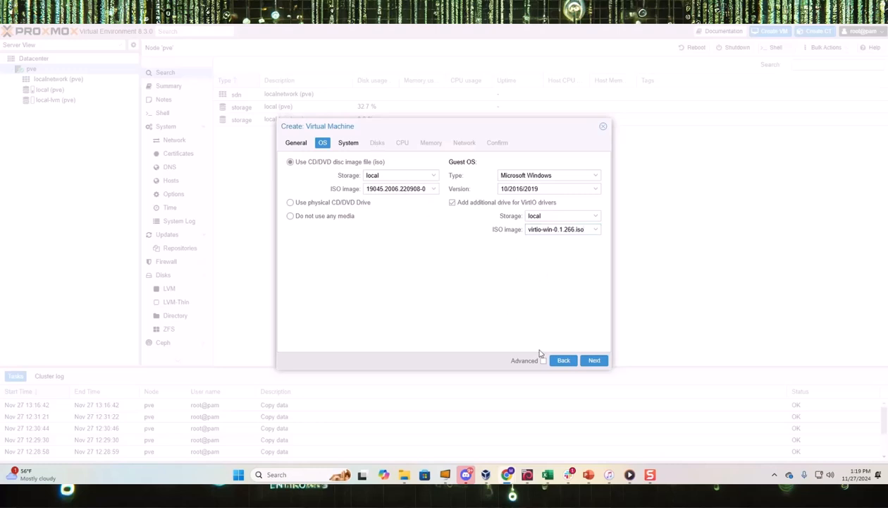
click(596, 361)
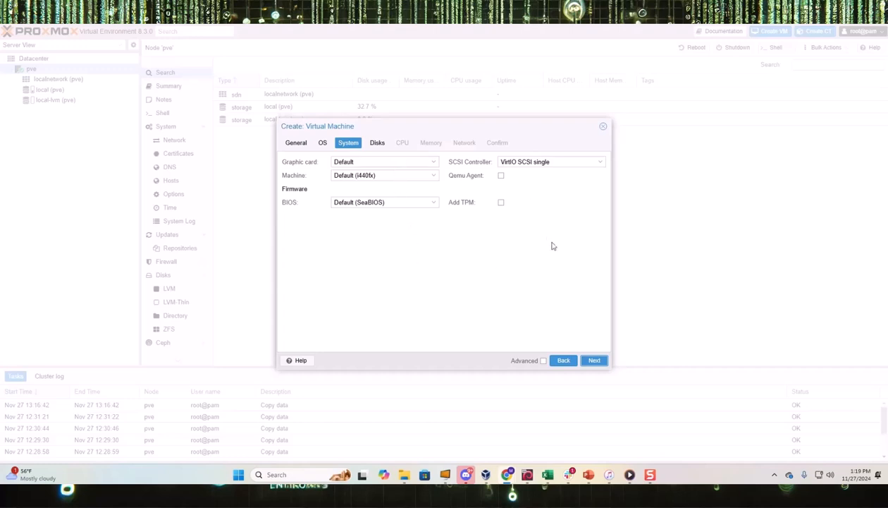
- Enable the Qemu Agent and change the scsi0 disk size from 32 to 100 GiB
click(501, 177)
click(594, 361)
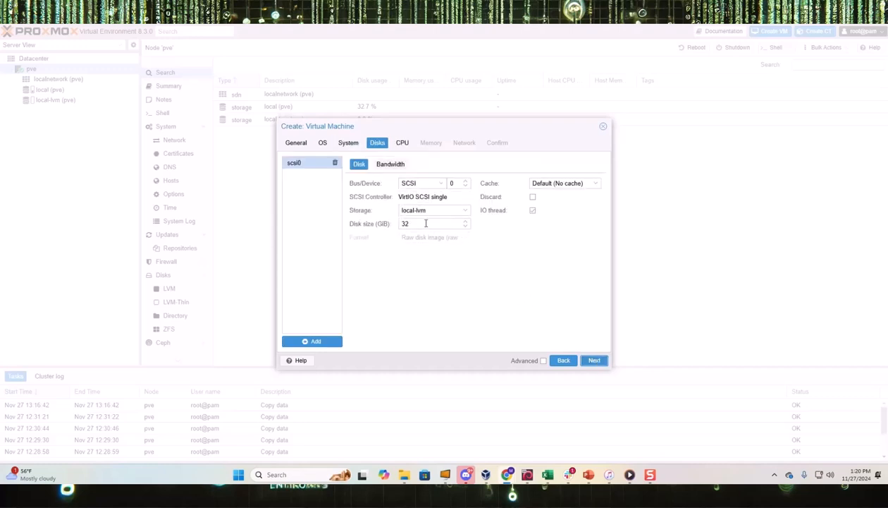
drag(418, 222, 400, 225)
text(100)
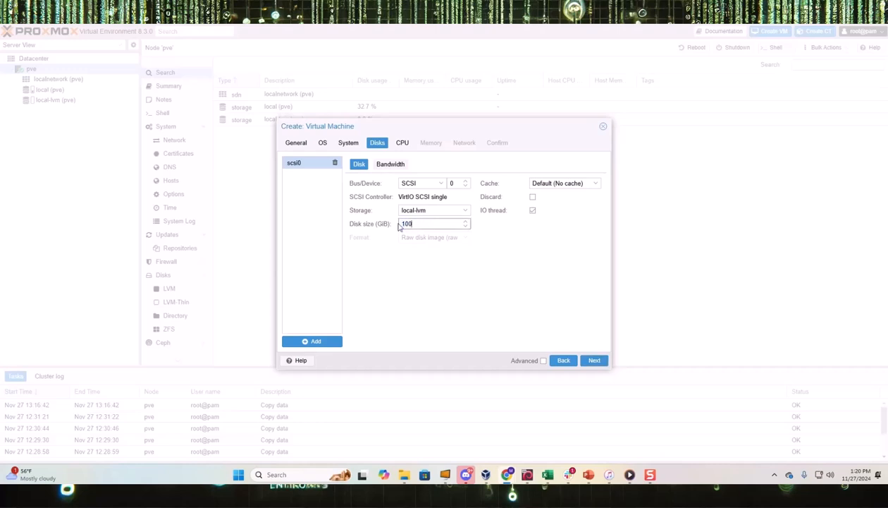
click(512, 273)
- Give Win10-1 4 CPU cores on 1 socket
click(594, 365)
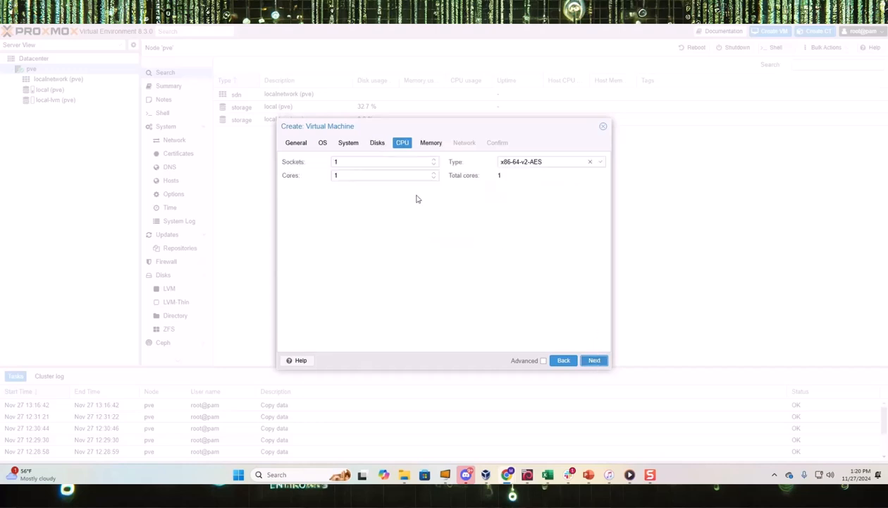
click(434, 172)
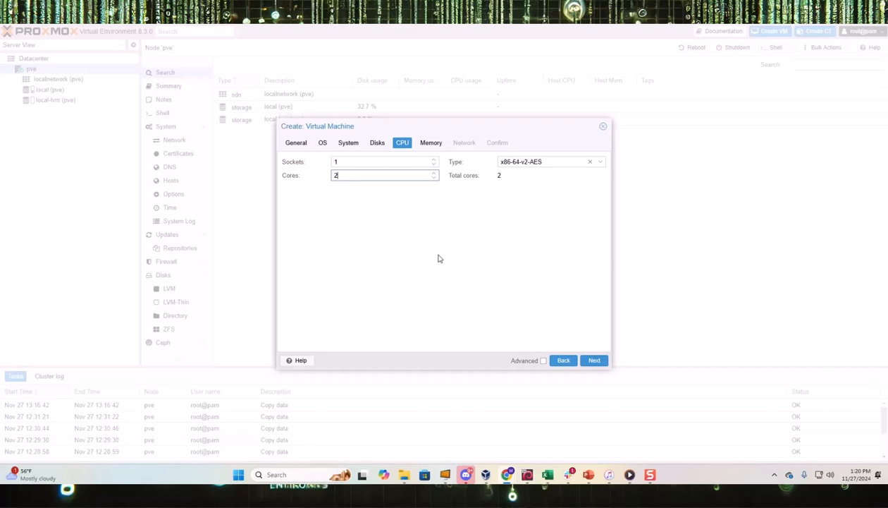
click(434, 173)
- Set Win10-1's memory to 8096 MiB
click(591, 362)
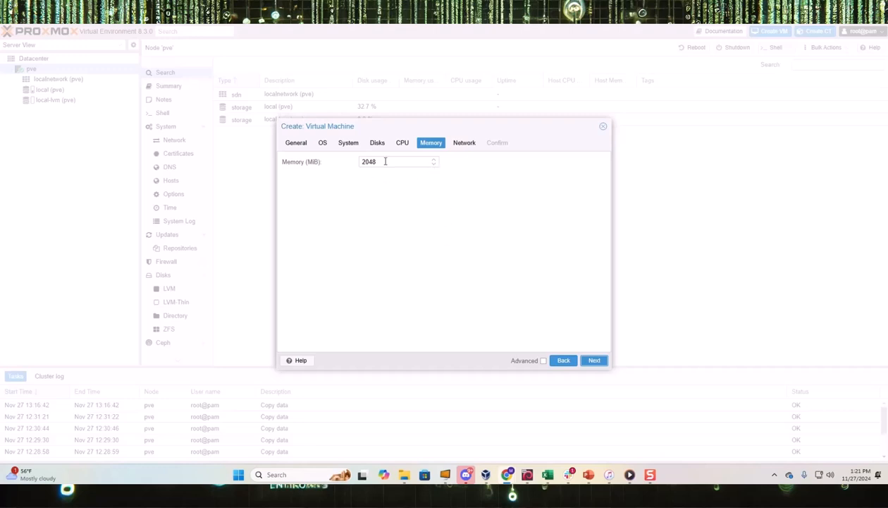
click(433, 163)
click(433, 161)
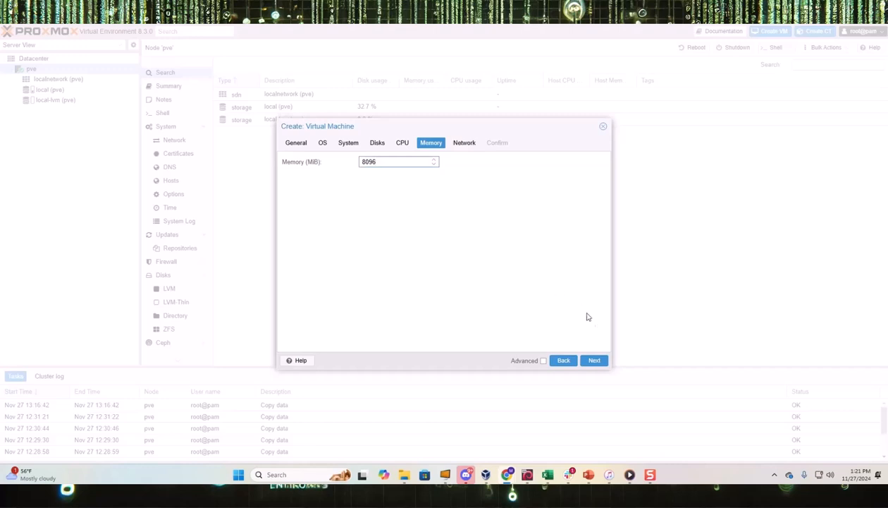
- Untick the firewall on the VirtIO network card bridged to vmbr0
click(594, 361)
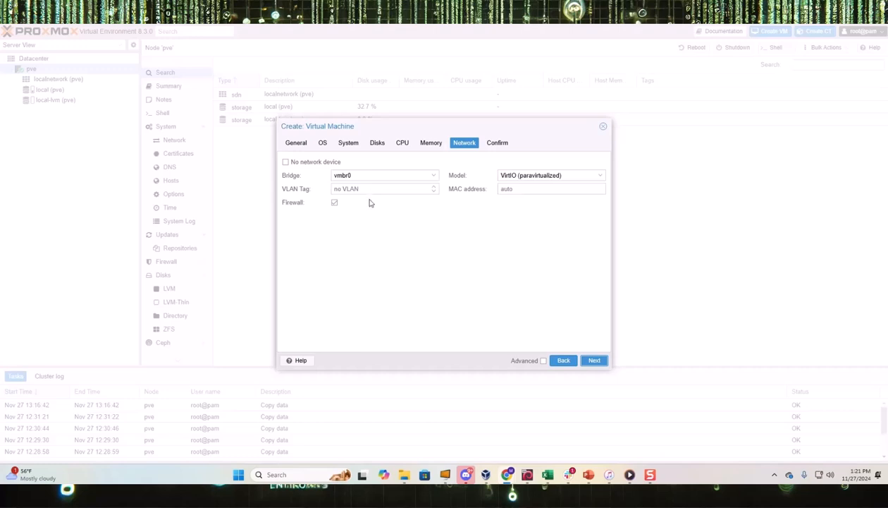
click(333, 203)
- Scroll through the Confirm summary for Win10-1 and enable Start after created
click(593, 361)
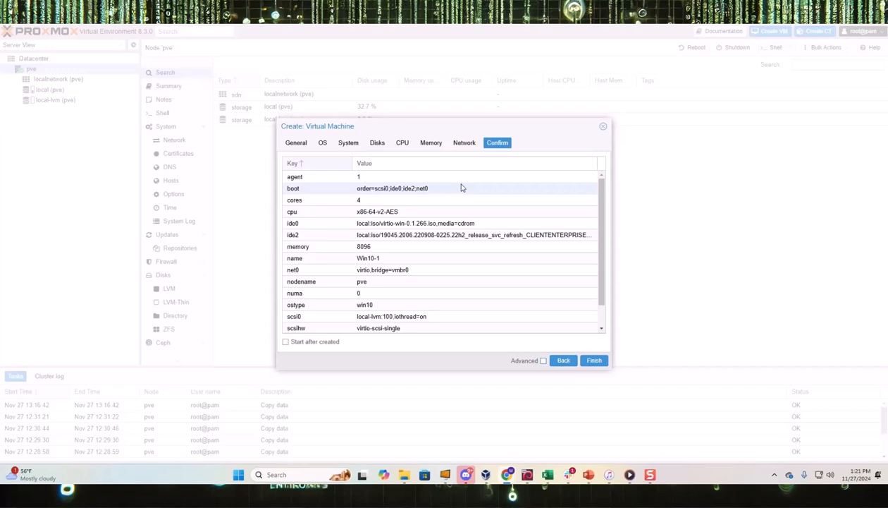
scroll(460, 198, down, 1)
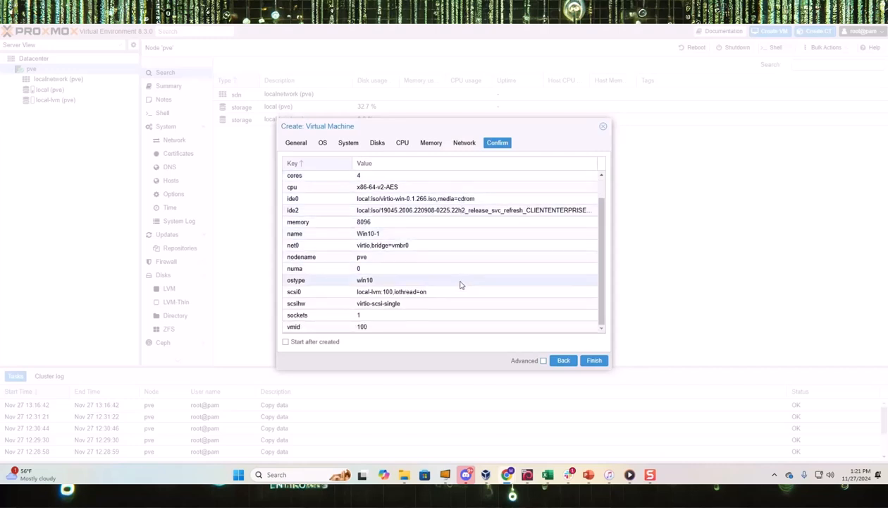
scroll(460, 283, up, 1)
scroll(450, 252, down, 1)
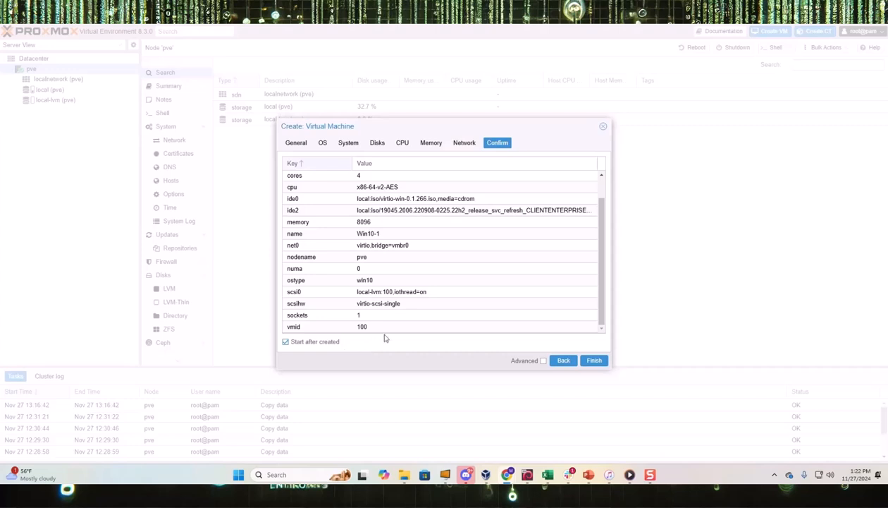
- Finish creating VM 100 (Win10-1) and select it in the Server View tree
click(594, 360)
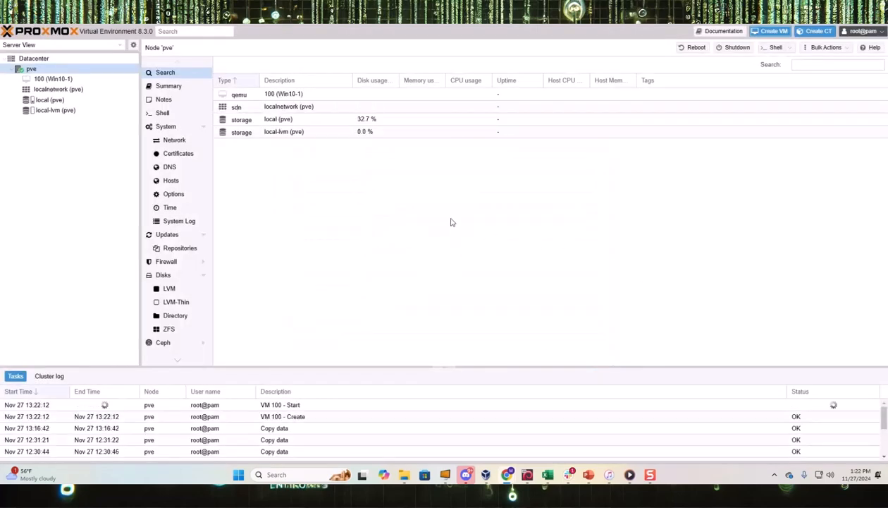
click(44, 81)
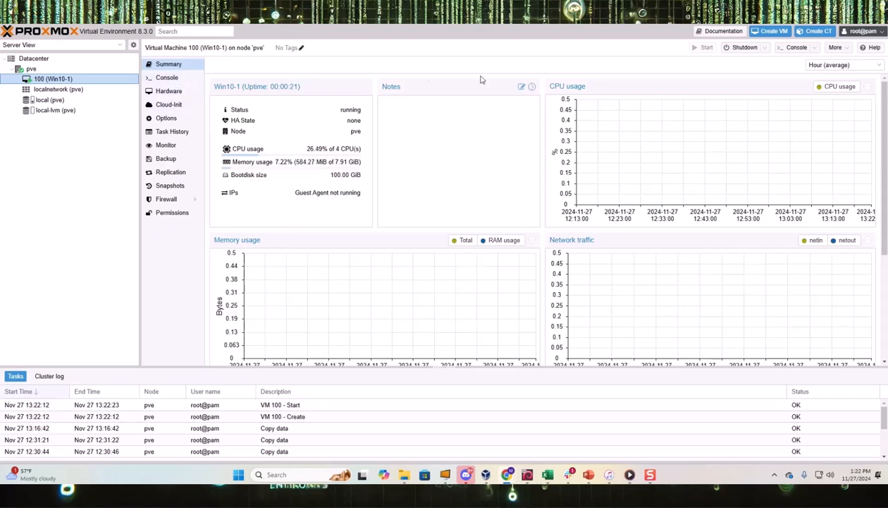
- Open Win10-1's noVNC console and move its window lower and to the right
click(801, 48)
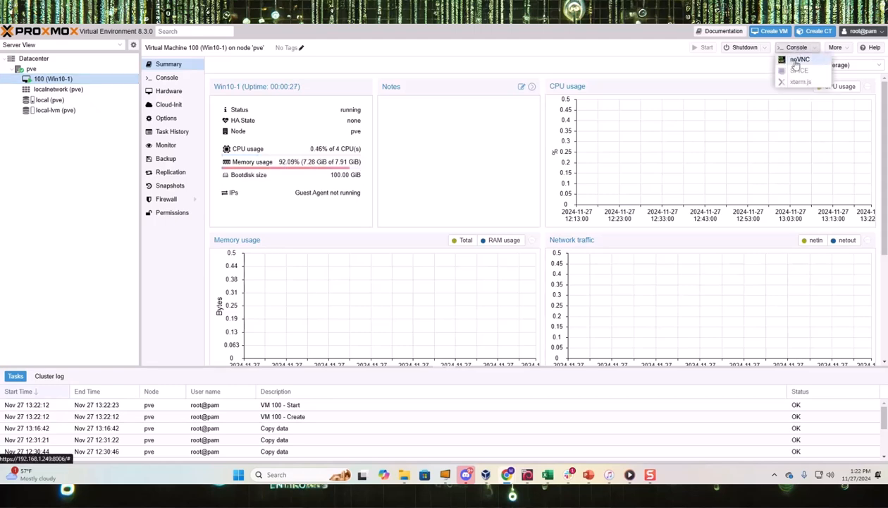
click(798, 61)
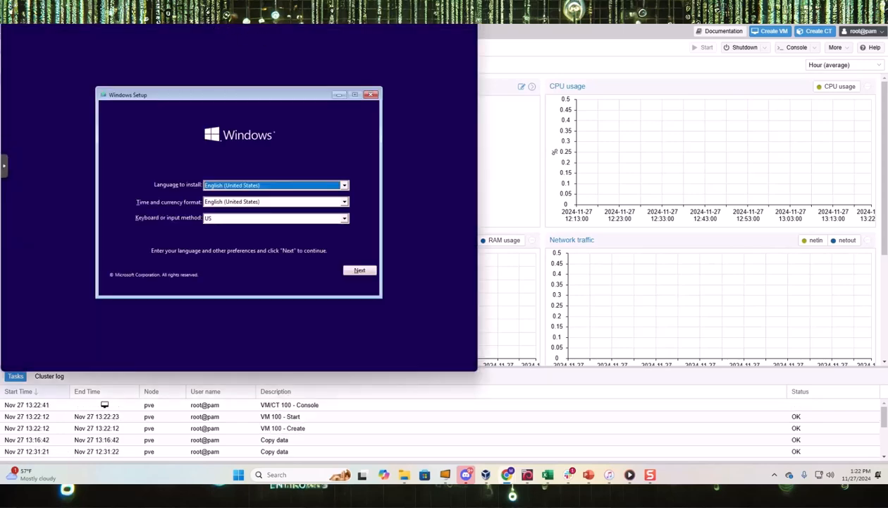
drag(258, 0, 514, 58)
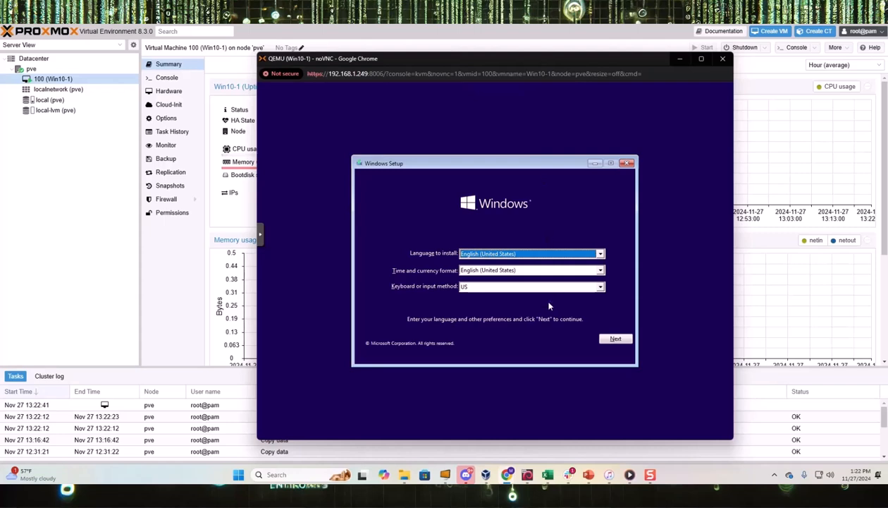
- Start Windows Setup, accept the license terms, and choose Custom: Install Windows only (advanced)
click(616, 340)
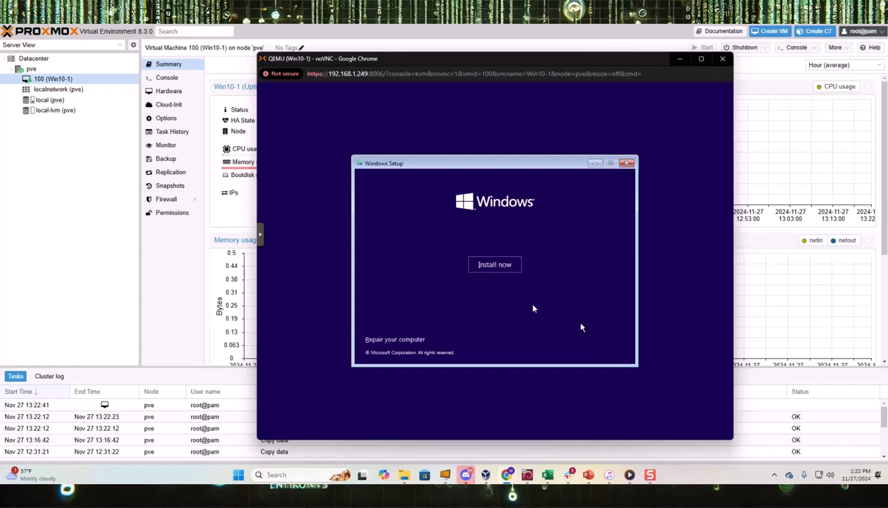
click(498, 265)
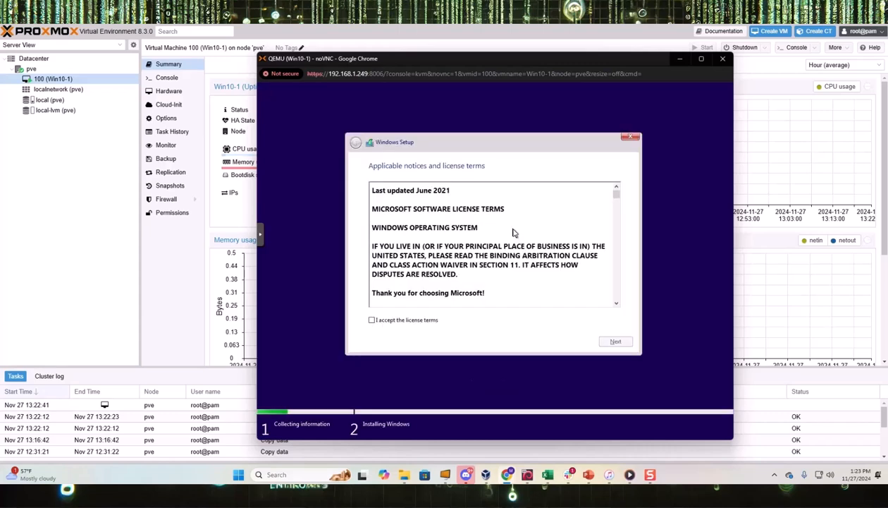
click(371, 320)
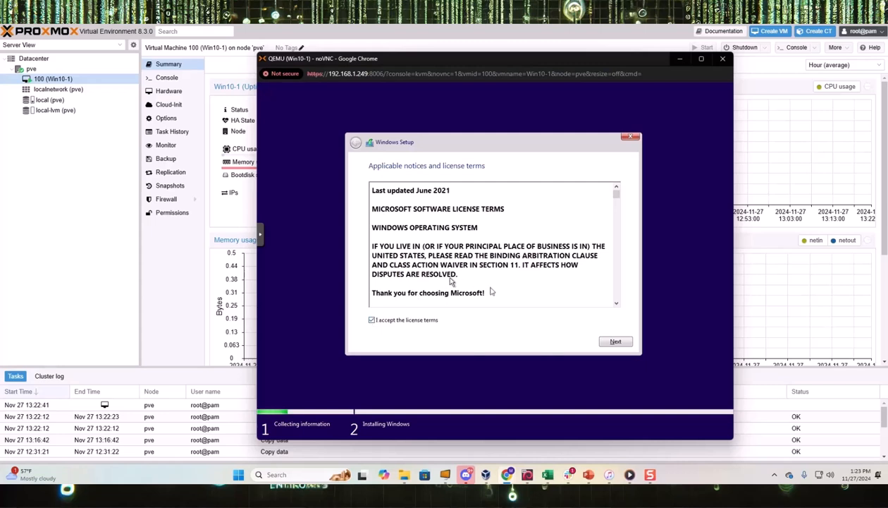
click(613, 342)
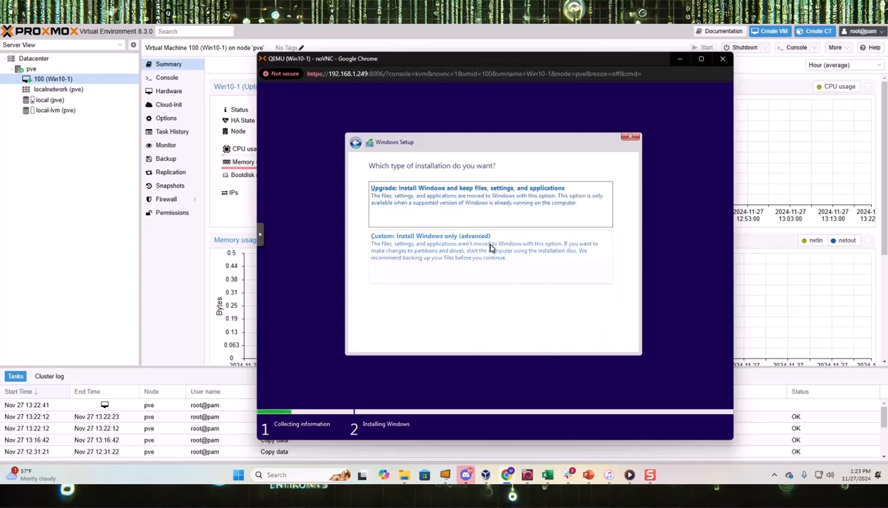
click(525, 262)
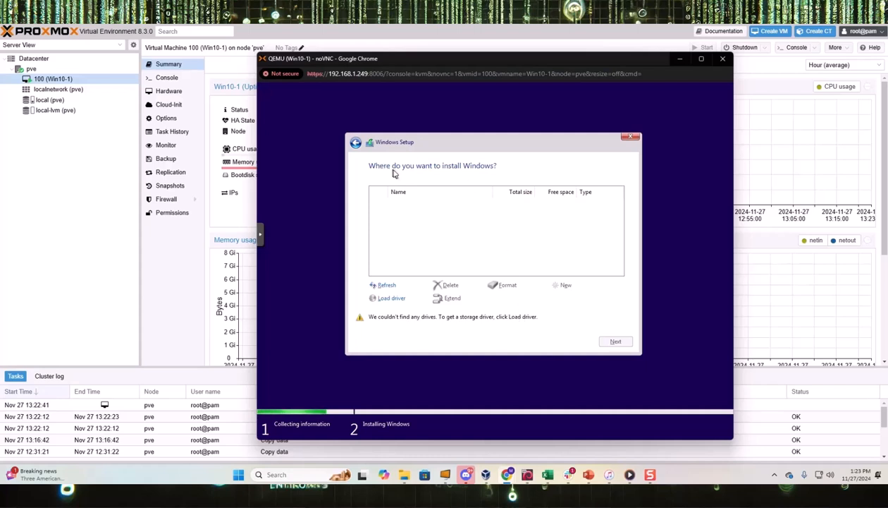
- Point Windows Setup's Load driver at the vioscsi\w10\amd64 folder on the virtio-win CD (D:)
click(387, 298)
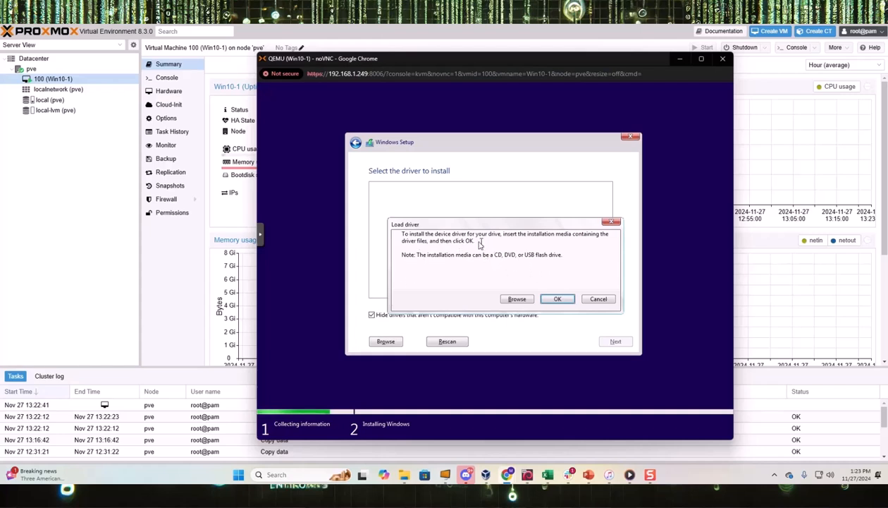
click(517, 298)
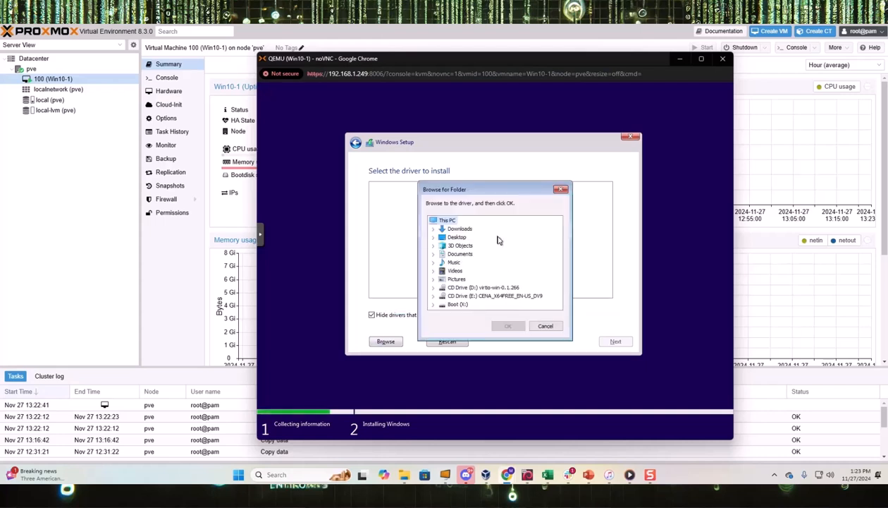
click(508, 289)
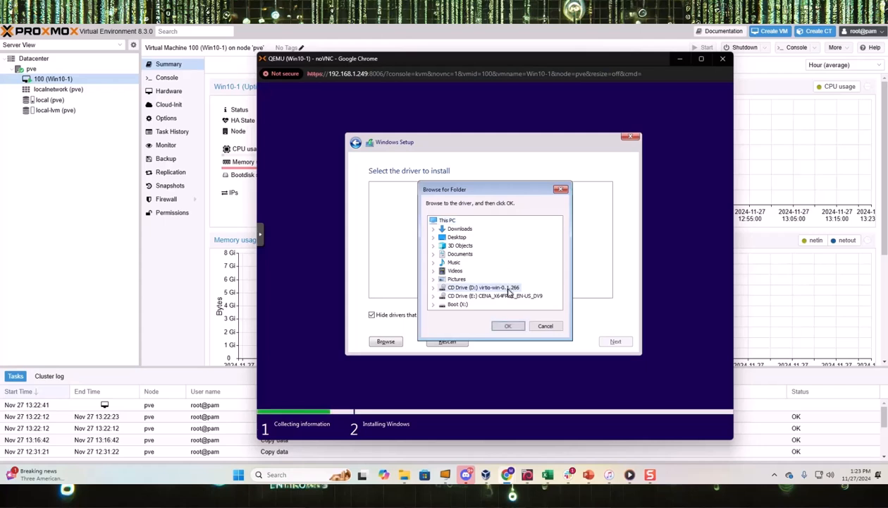
double_click(488, 290)
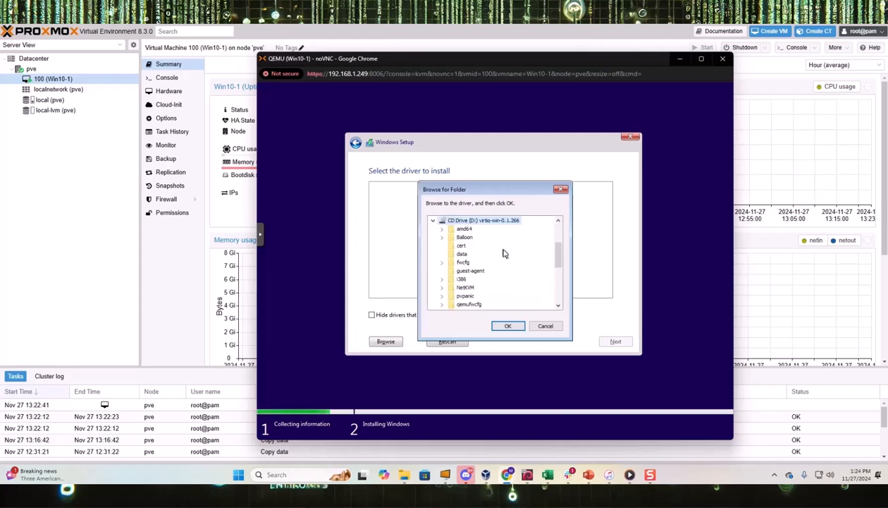
scroll(503, 255, down, 1)
scroll(505, 253, down, 4)
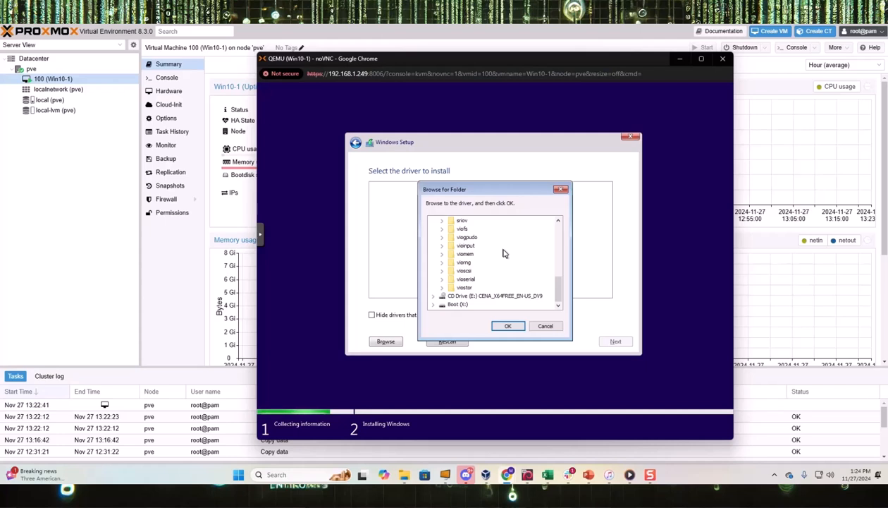
scroll(505, 253, up, 1)
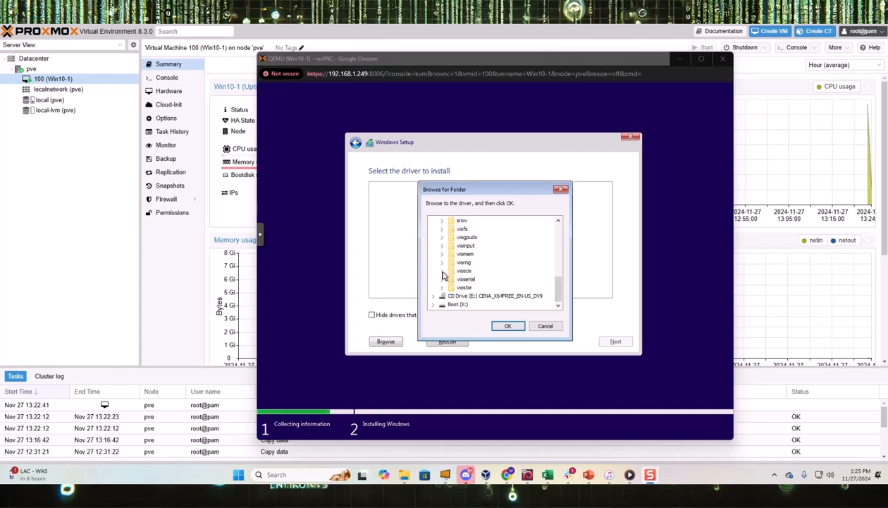
click(442, 272)
scroll(497, 271, down, 2)
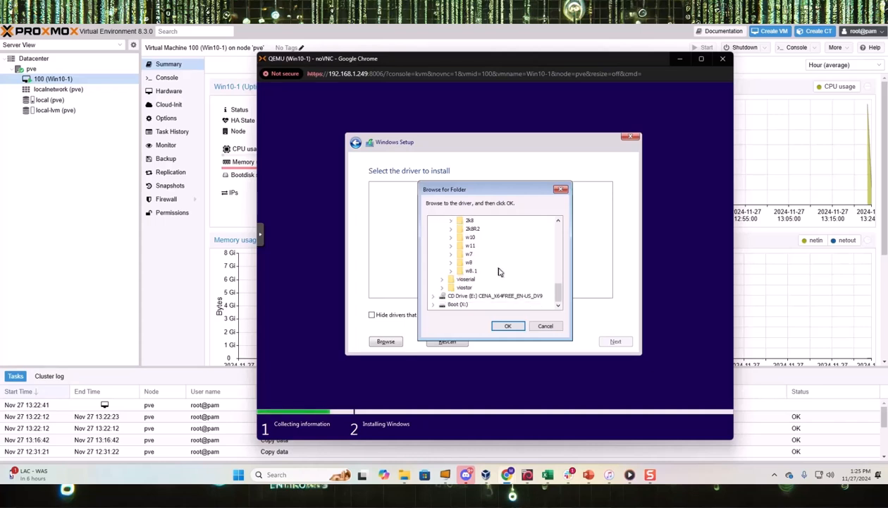
click(451, 237)
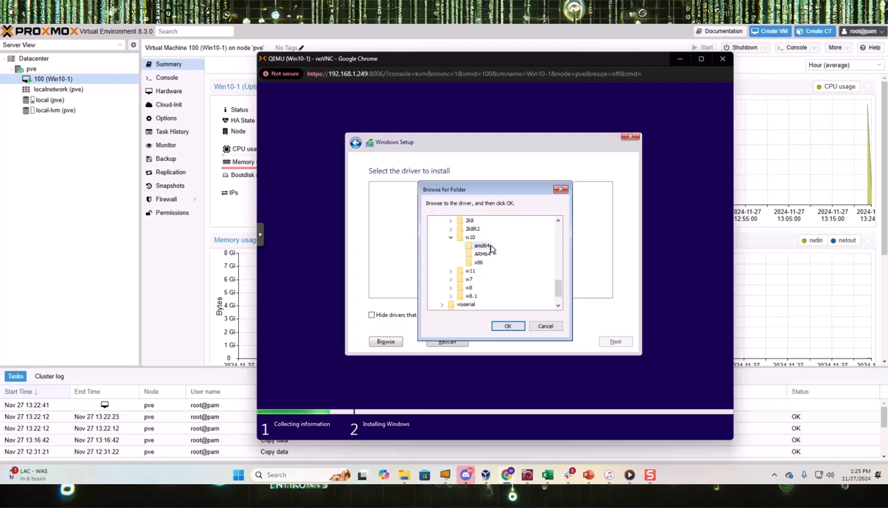
click(483, 245)
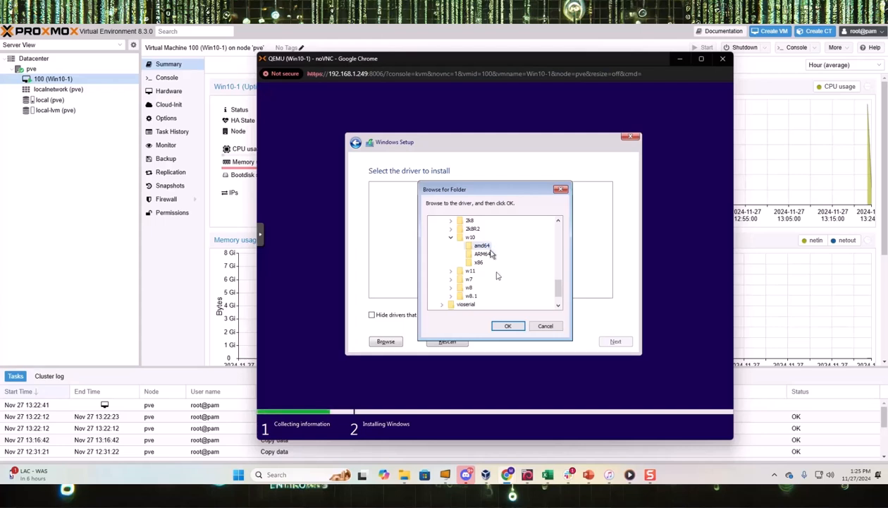
click(507, 326)
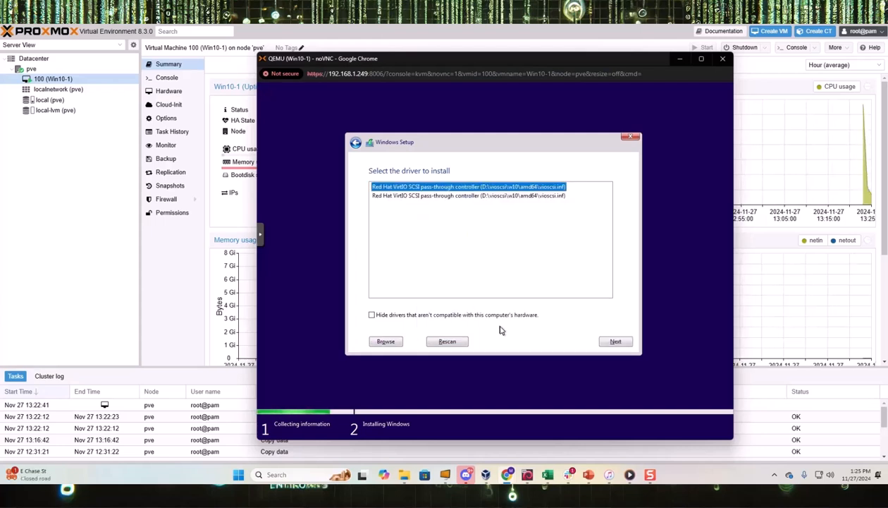
- Load the Red Hat VirtIO SCSI driver and install Windows onto Drive 0's unallocated space
click(616, 343)
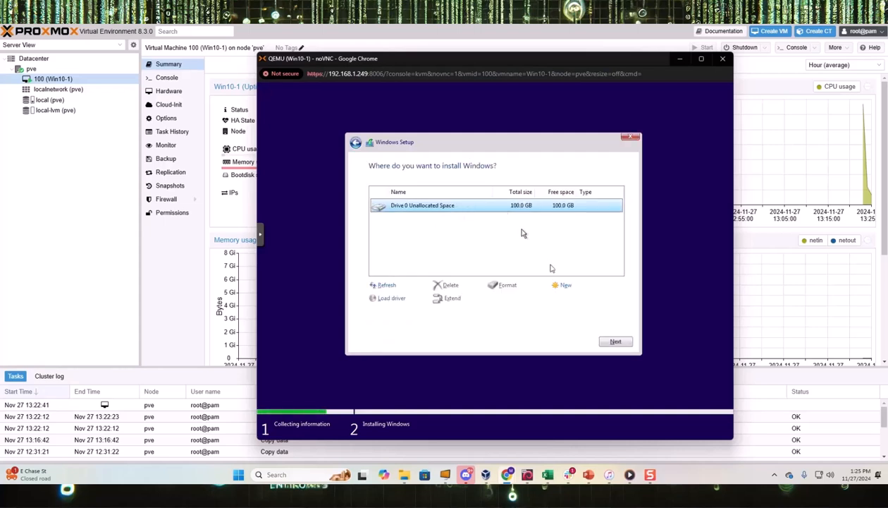
click(615, 342)
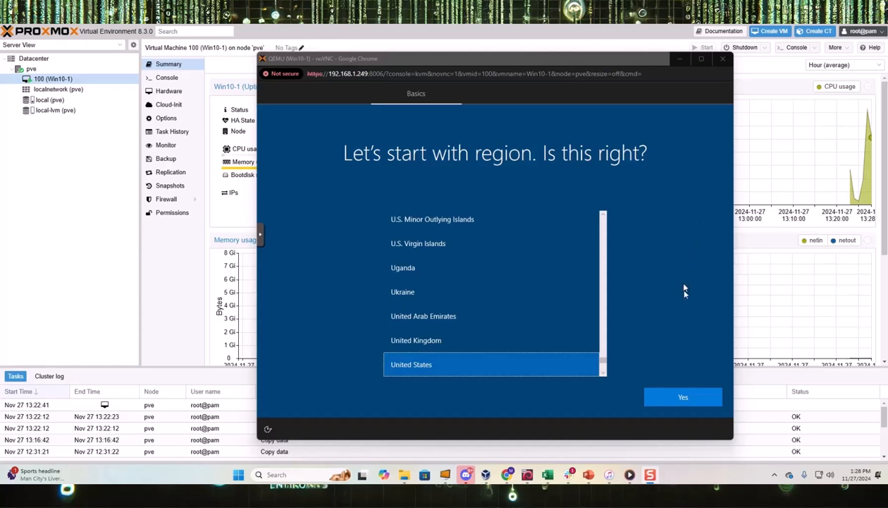
- Accept United States as region and US as keyboard layout, skipping a second layout
click(685, 398)
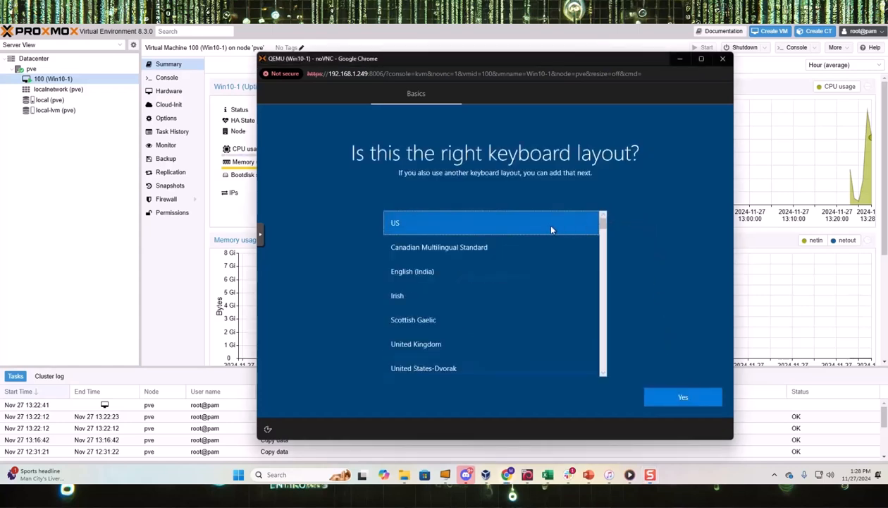
click(691, 399)
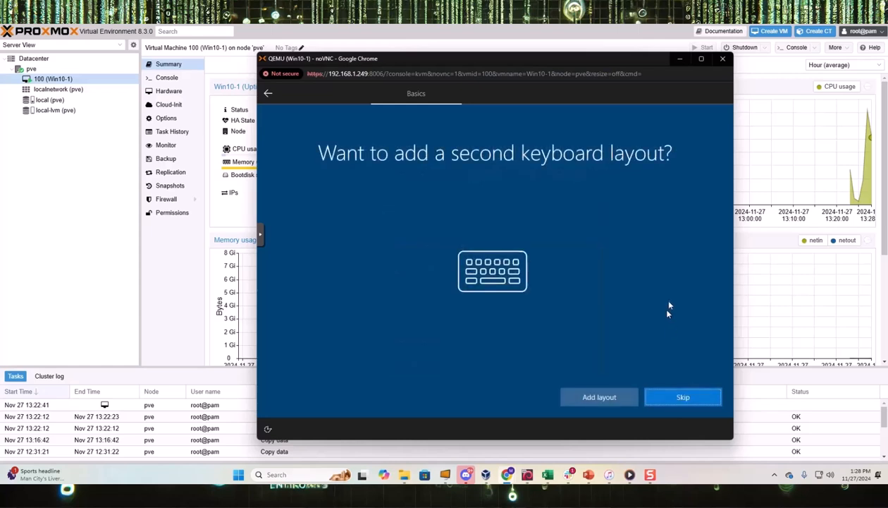
click(673, 400)
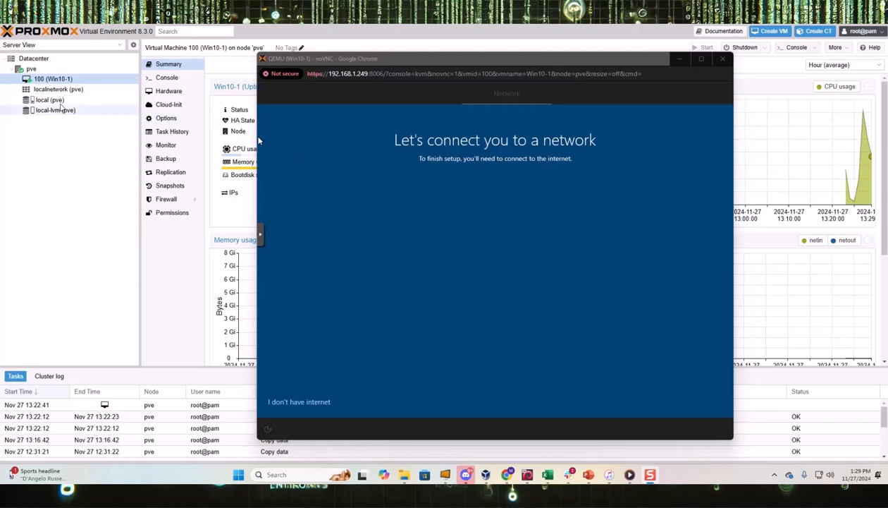
- Add a second Intel E1000 network device (net1) on bridge vmbr0 to VM 100's hardware
click(54, 82)
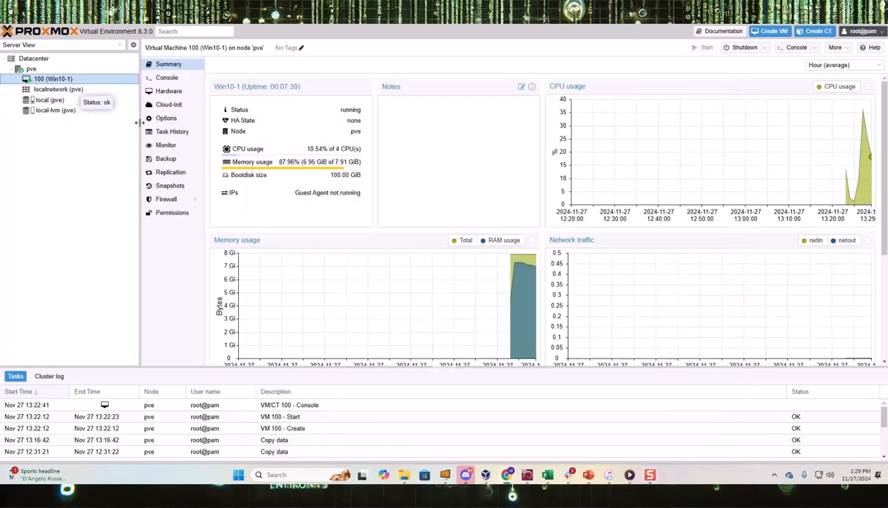
click(162, 96)
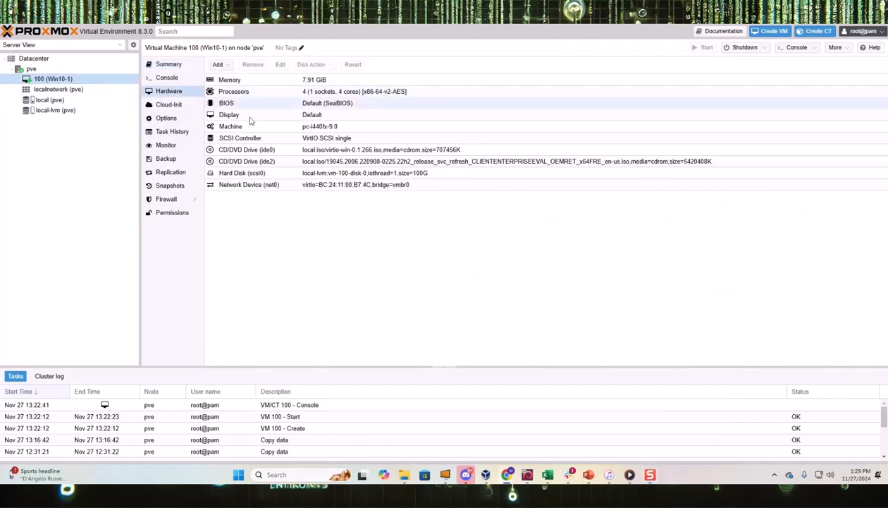
click(253, 185)
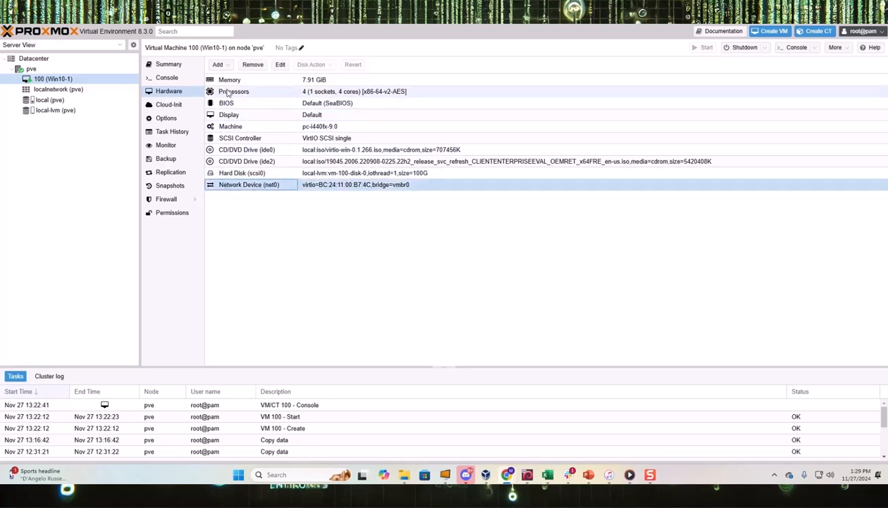
click(218, 65)
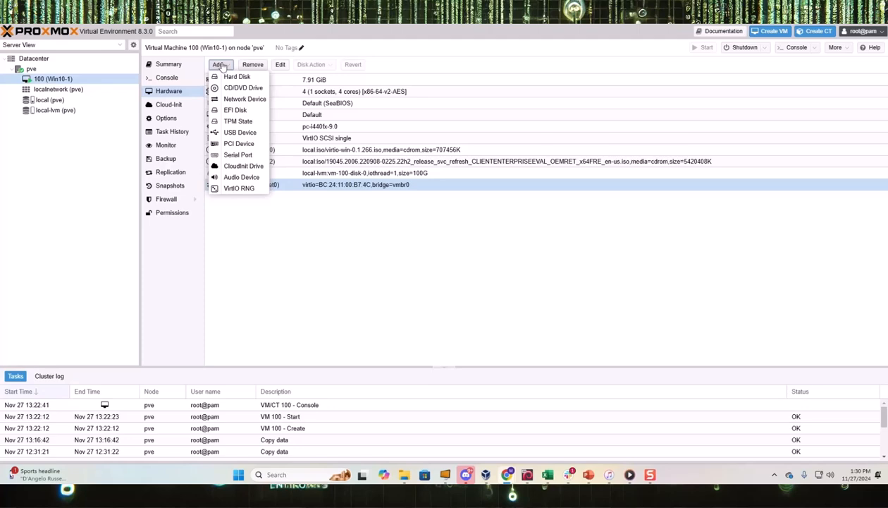
click(238, 100)
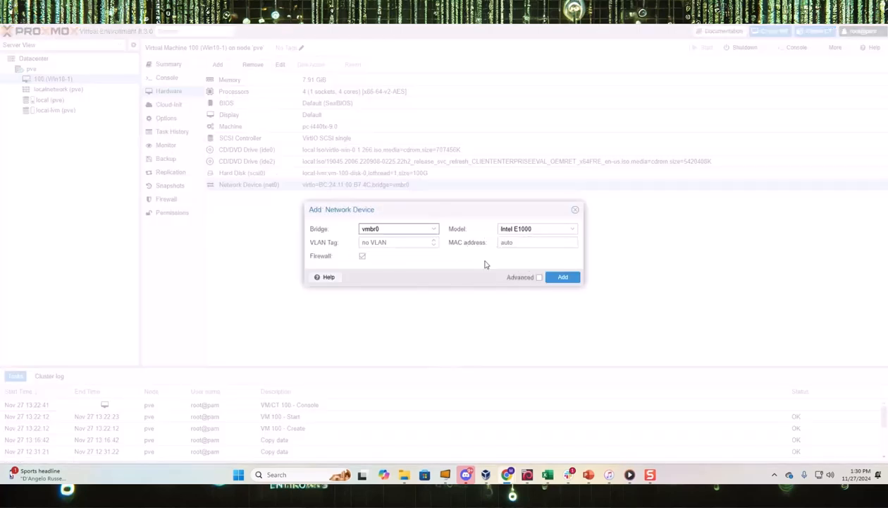
click(563, 277)
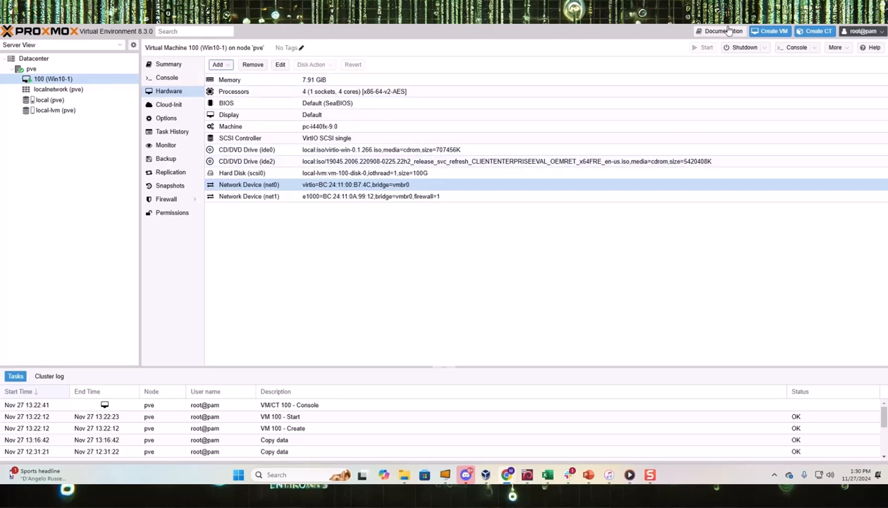
click(168, 77)
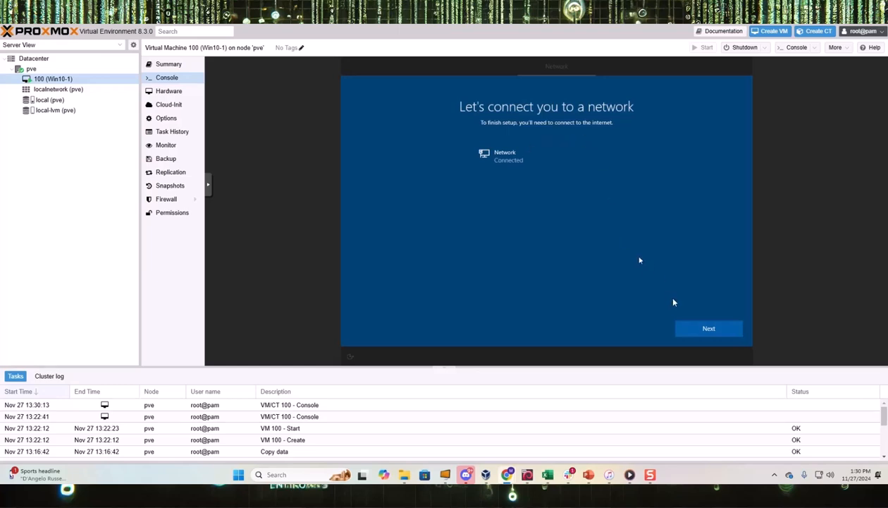
- Continue past the network and Microsoft sign-in pages, choosing 'Domain join instead'
click(708, 329)
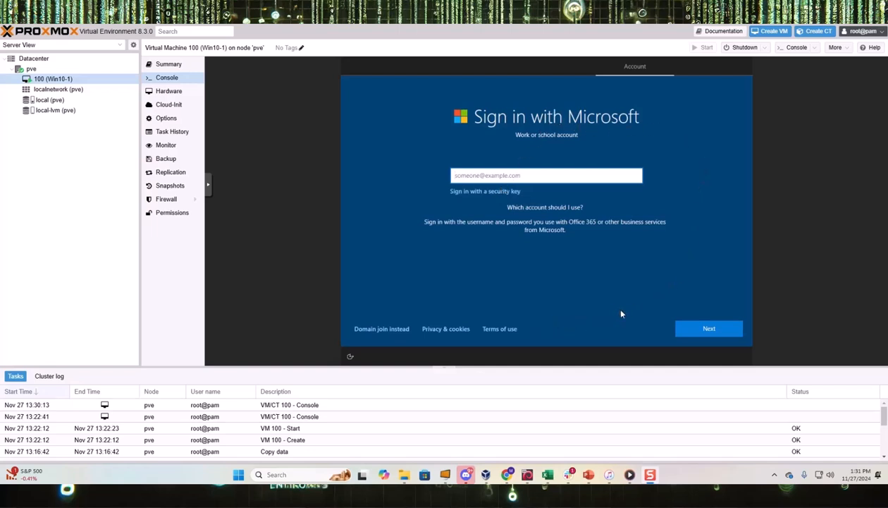
click(683, 329)
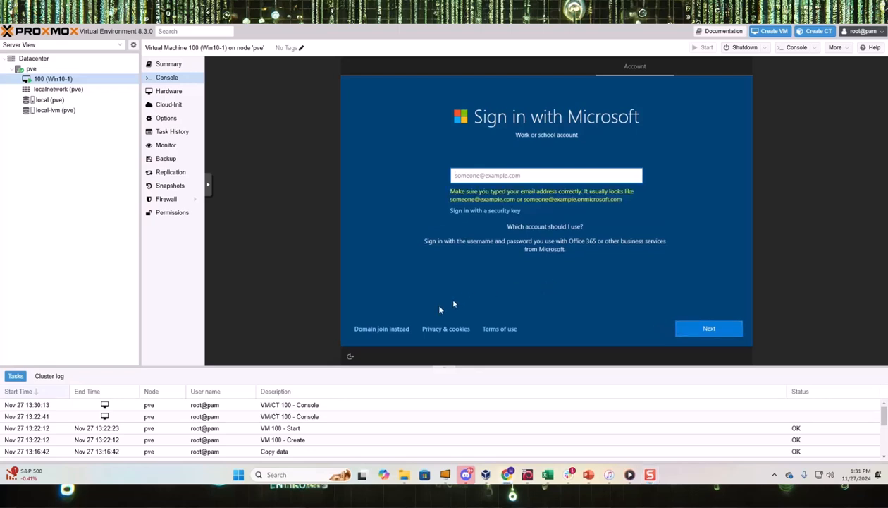
click(396, 330)
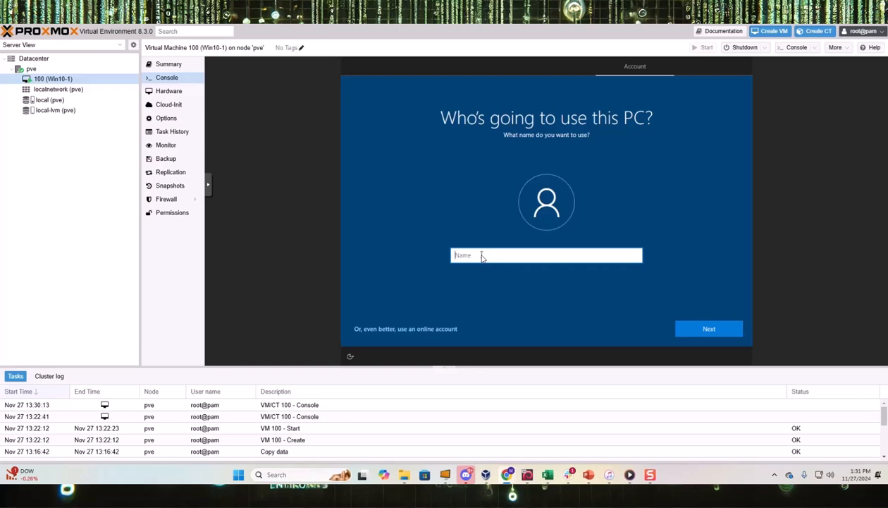
- Enter the local account's username, then set its password and confirm it
text(pprice)
click(724, 333)
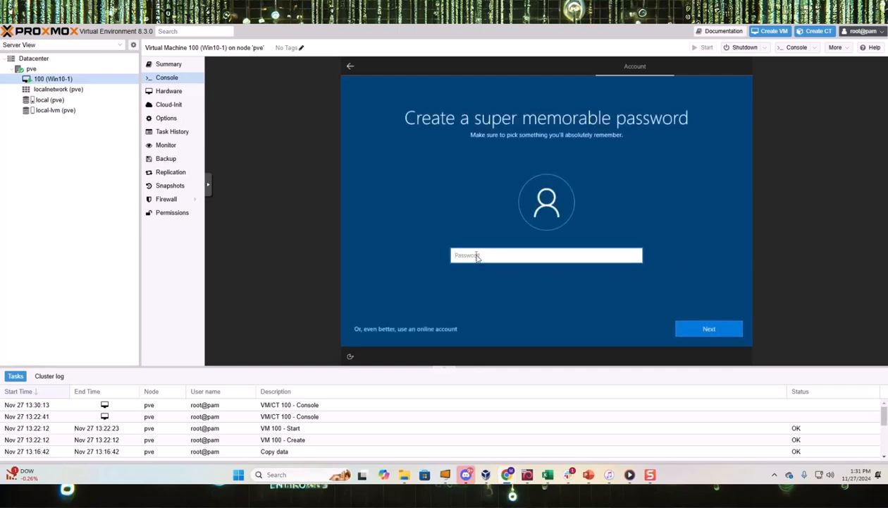
text(•••••••••)
click(709, 331)
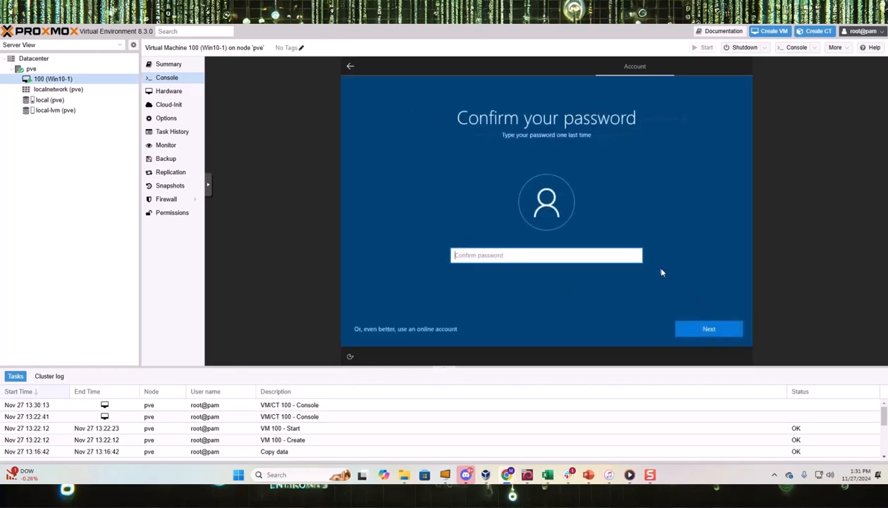
click(483, 258)
text(•••••••••)
click(709, 326)
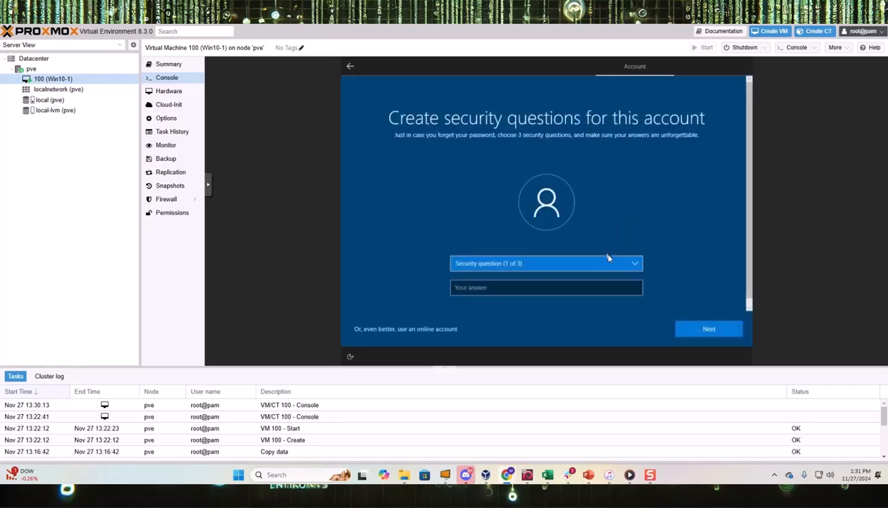
- Choose and answer the first pet's name and birth city security questions
click(633, 265)
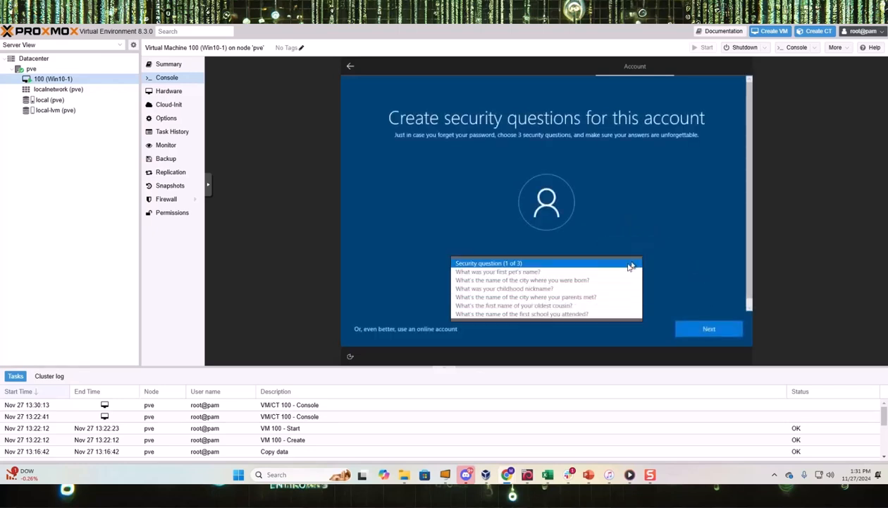
click(549, 272)
click(475, 288)
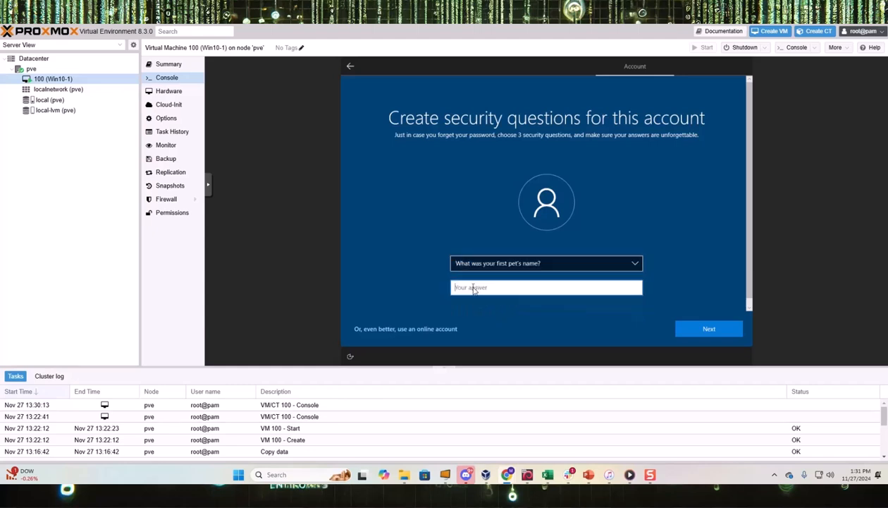
text(pprice)
click(709, 328)
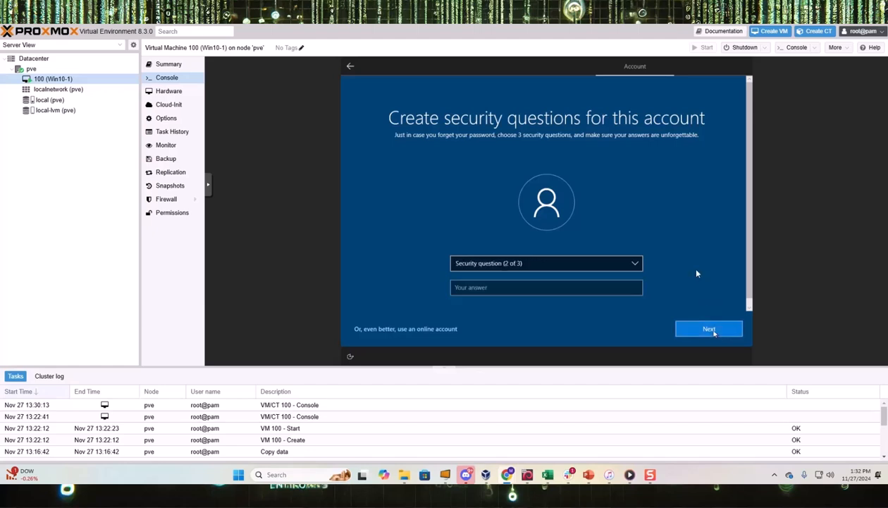
click(630, 263)
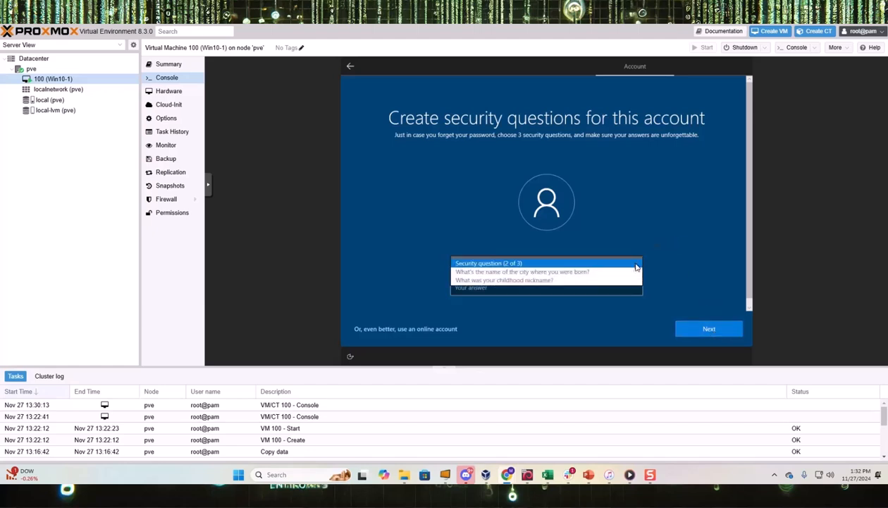
click(559, 272)
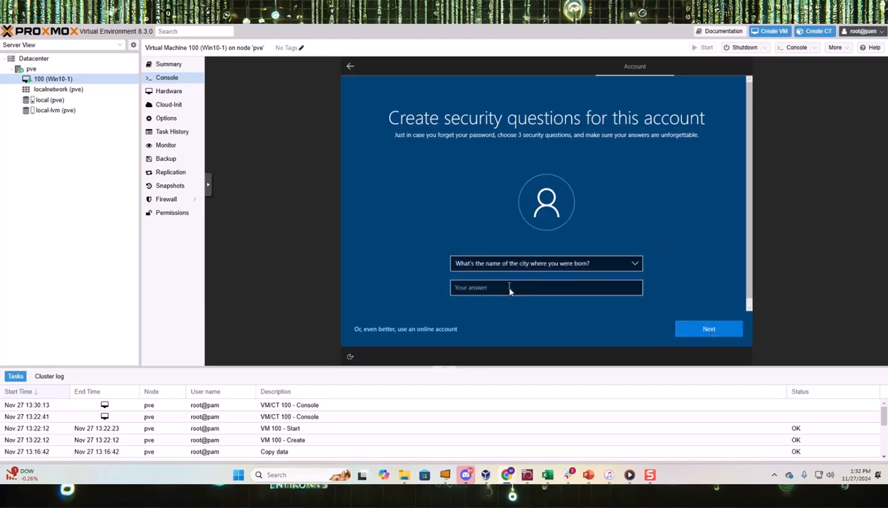
click(510, 291)
text(pprice)
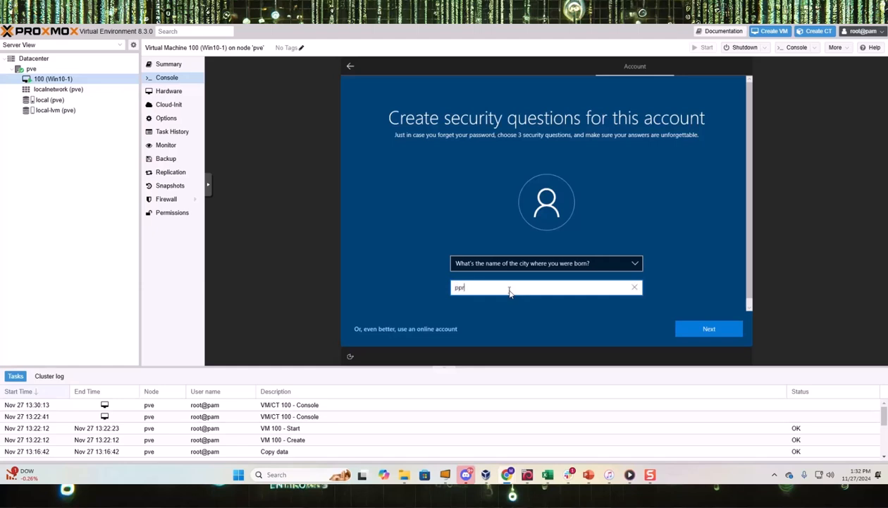
click(712, 329)
- Choose and answer the childhood nickname question as the third security question
click(631, 264)
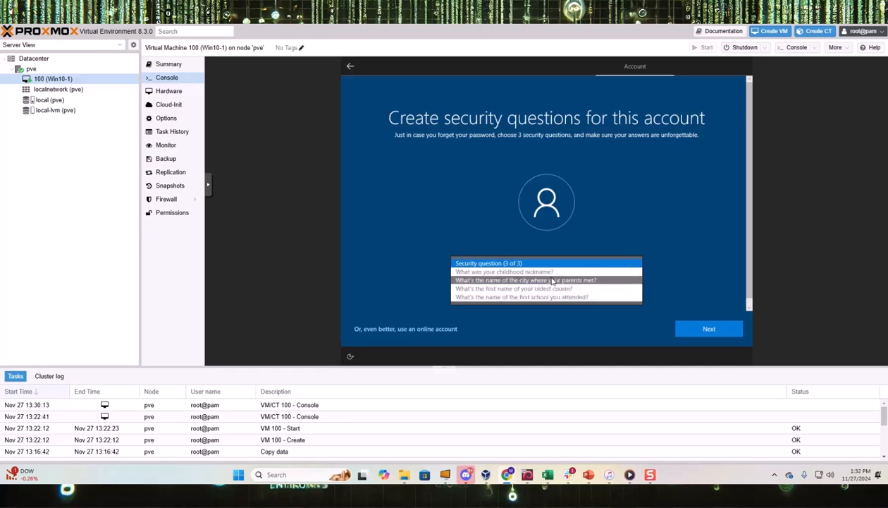
click(552, 271)
click(472, 289)
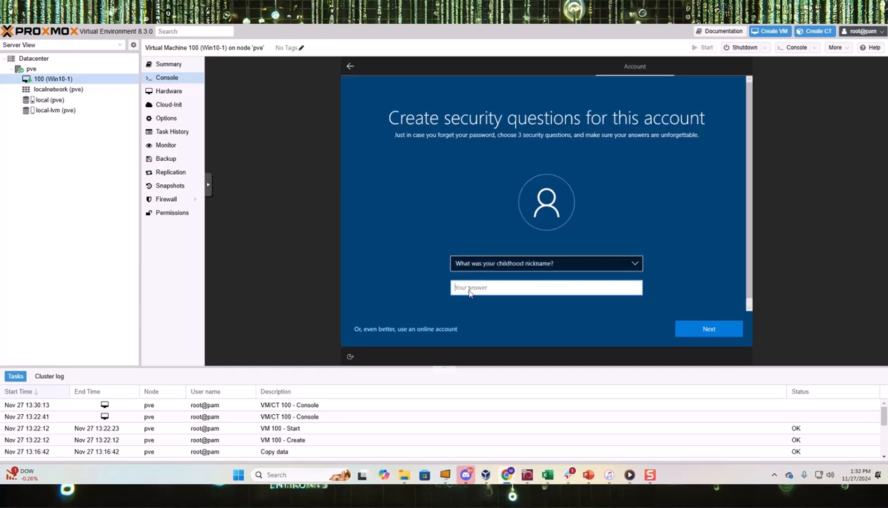
text(pprice)
click(718, 328)
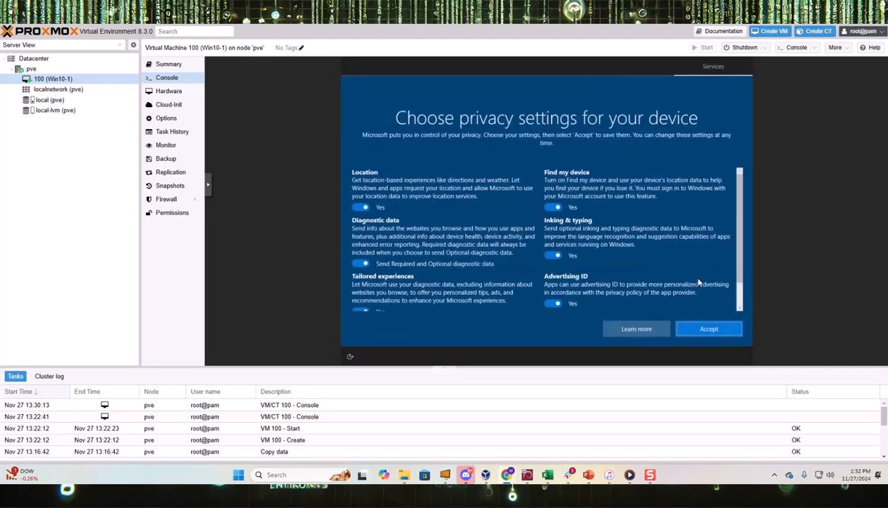
- Switch off location, diagnostics, tailored experiences, find my device, inking and advertising ID, then decline Cortana
click(361, 206)
click(357, 265)
scroll(358, 276, down, 1)
click(360, 283)
scroll(375, 269, up, 1)
click(553, 186)
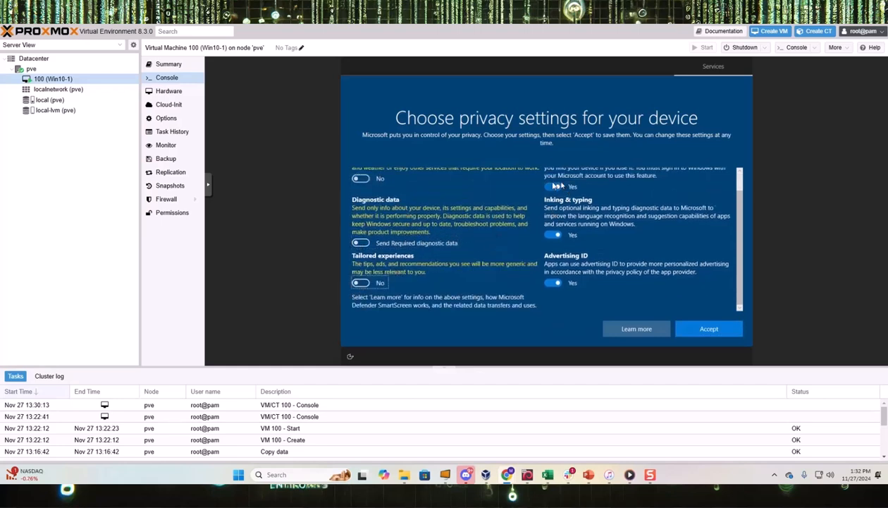
click(551, 234)
click(552, 282)
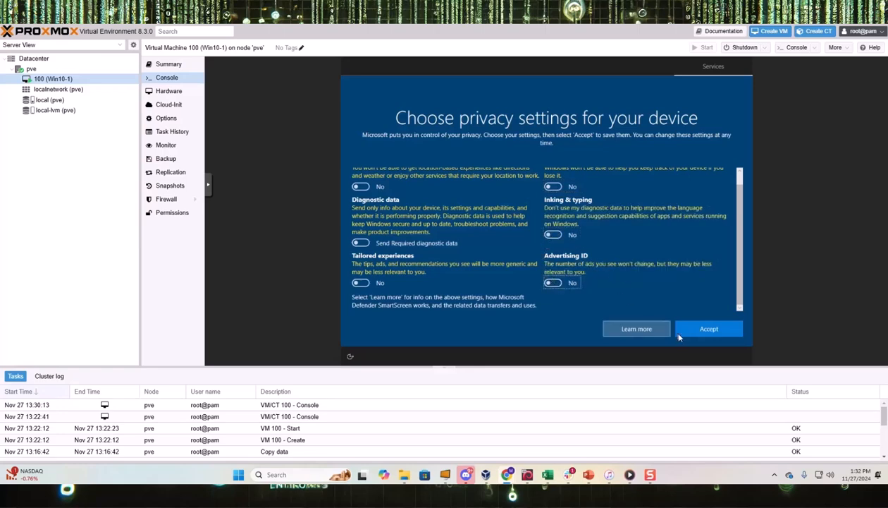
click(706, 330)
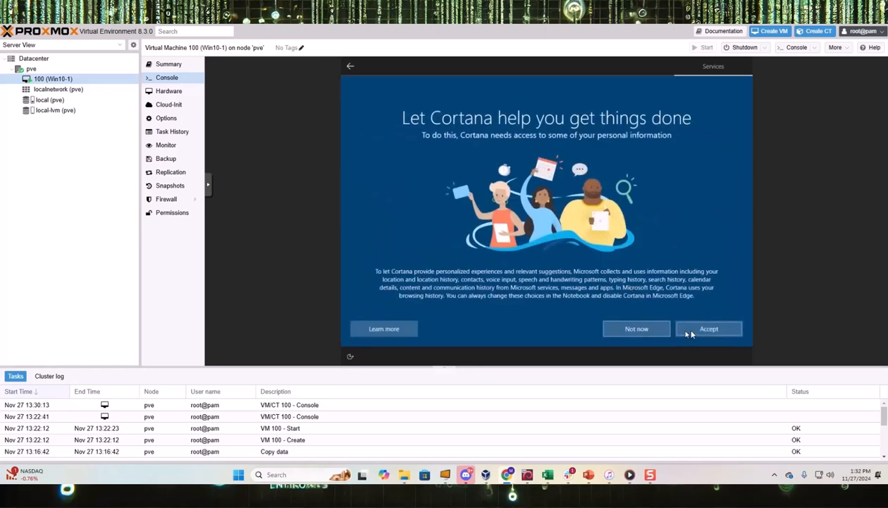
click(632, 329)
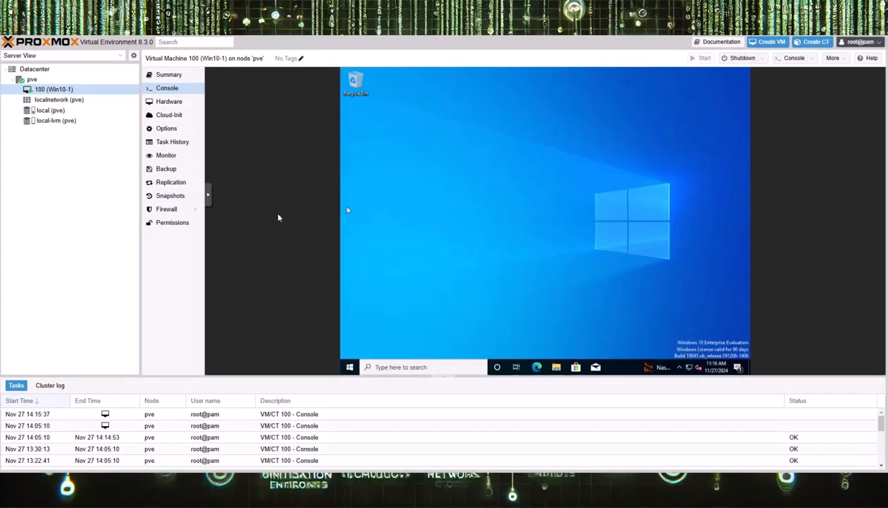
- Open Device Manager from the Start quick menu and bring up the Ethernet Controller's context menu
right_click(350, 367)
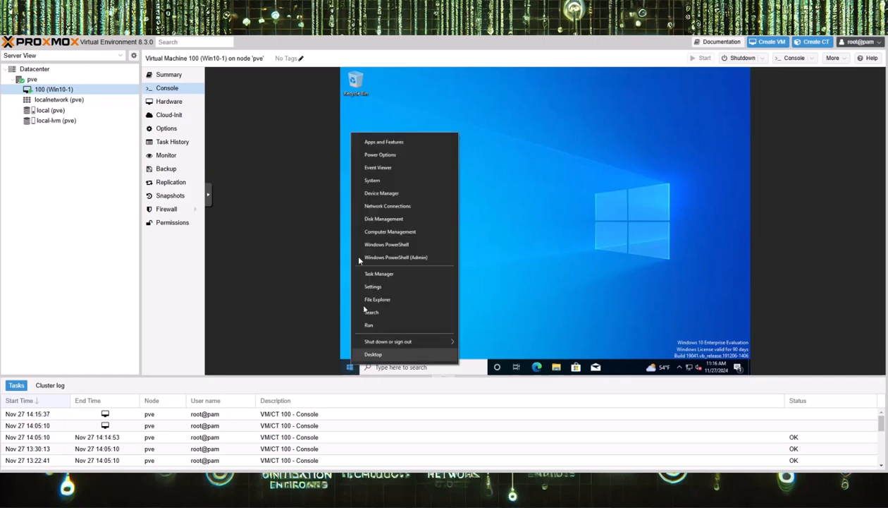
click(397, 194)
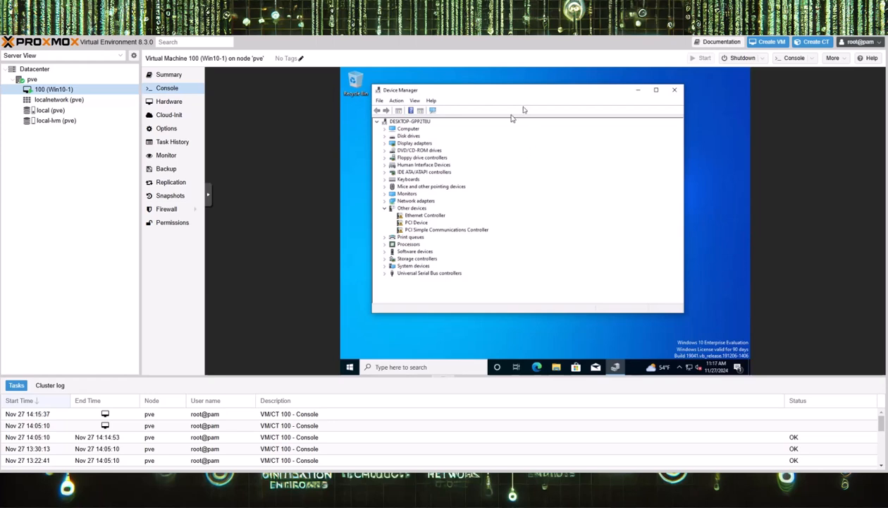
click(431, 216)
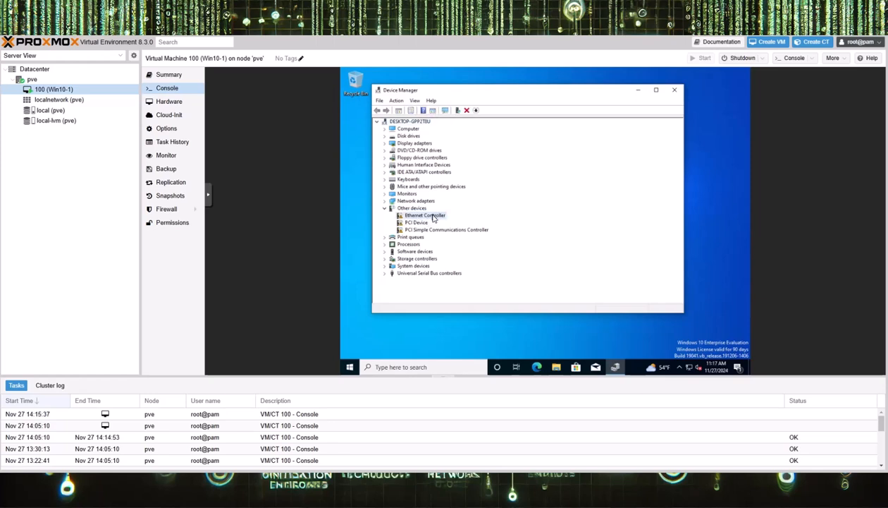
right_click(433, 218)
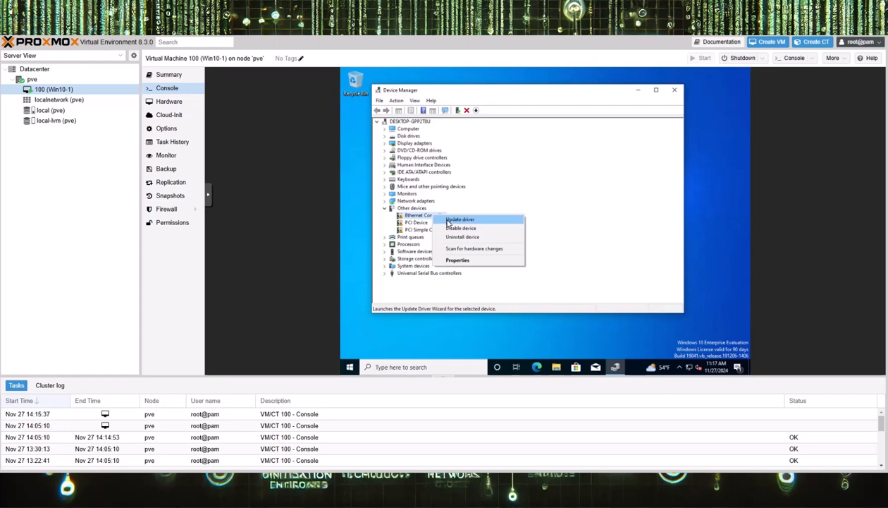
- Update the Ethernet Controller driver by searching the virtio-win CD drive
click(449, 221)
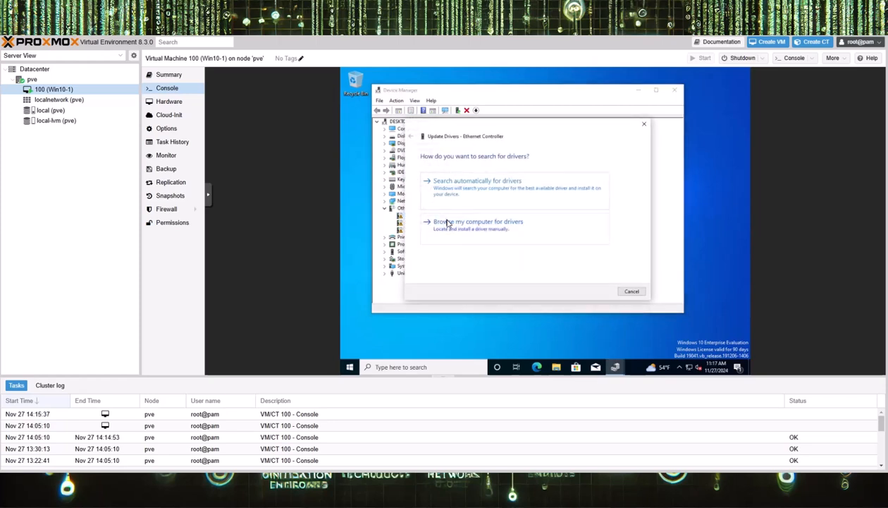
click(491, 226)
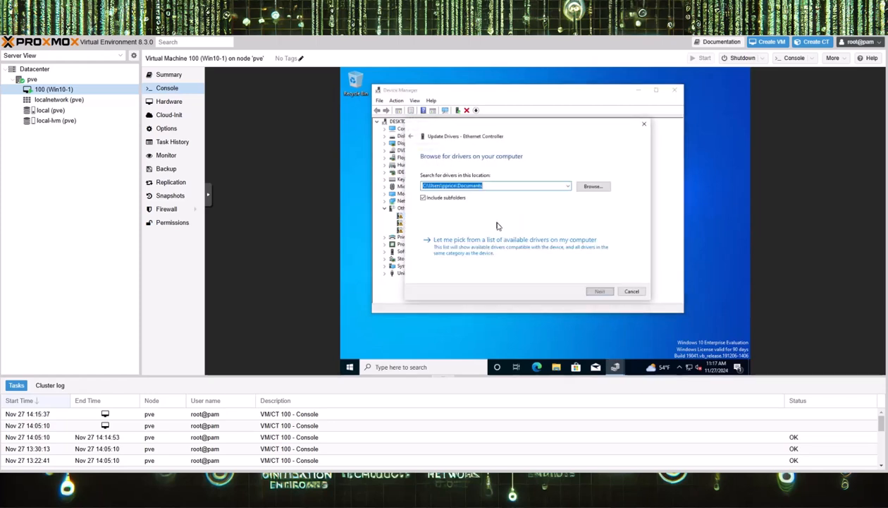
click(594, 189)
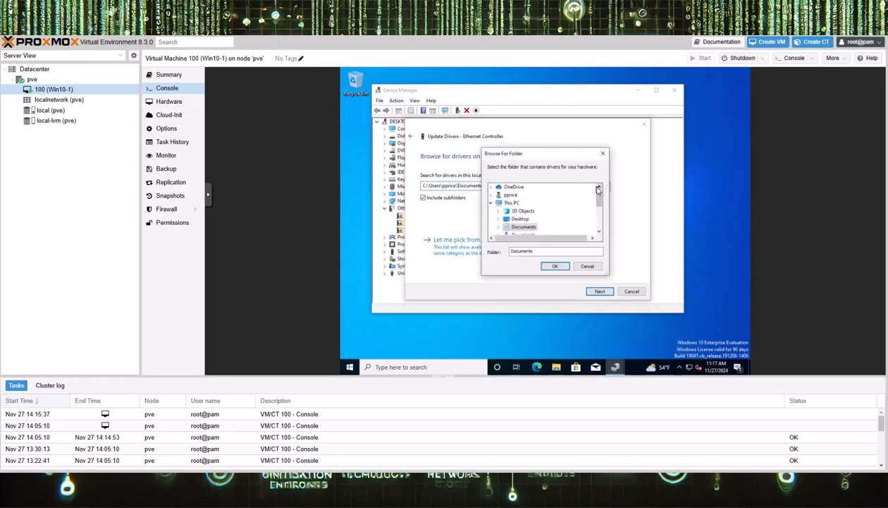
scroll(594, 196, down, 2)
scroll(595, 196, down, 1)
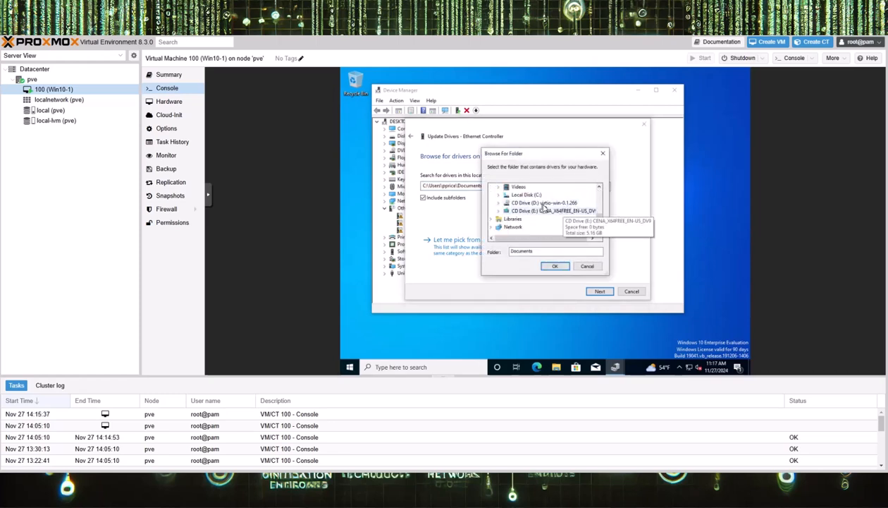
click(536, 205)
scroll(540, 207, up, 1)
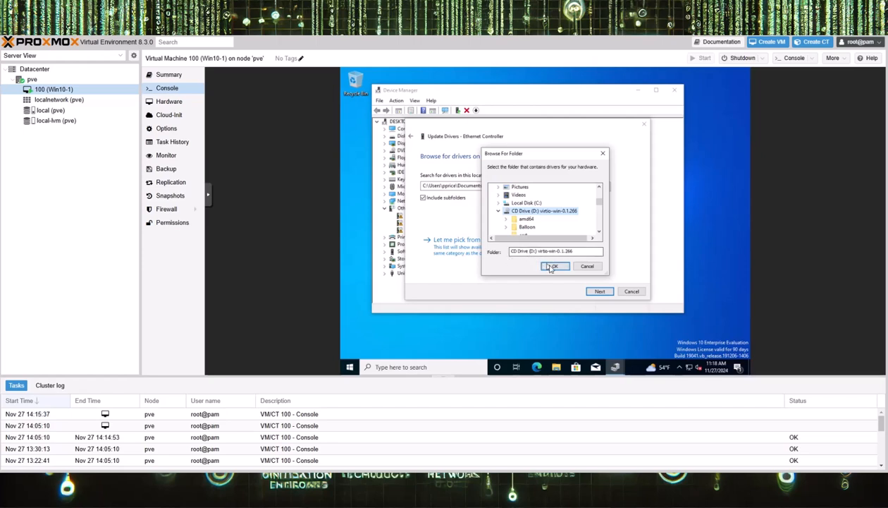
click(553, 267)
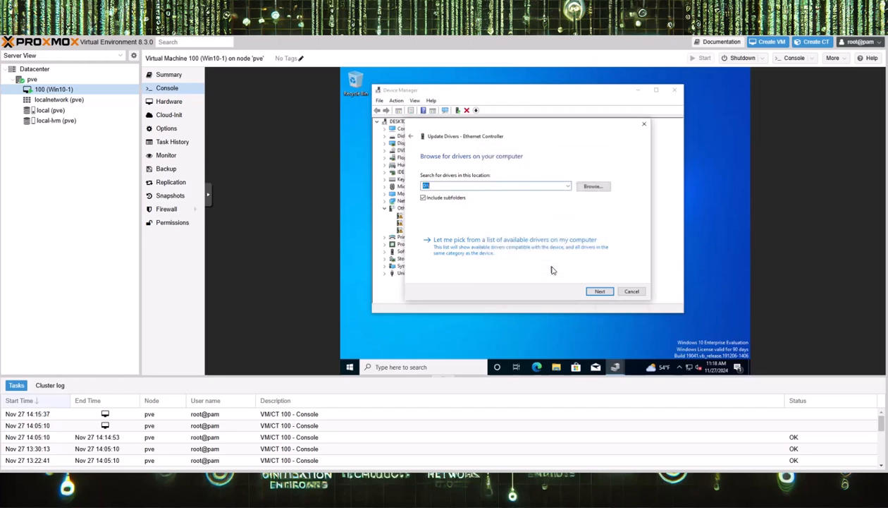
click(599, 292)
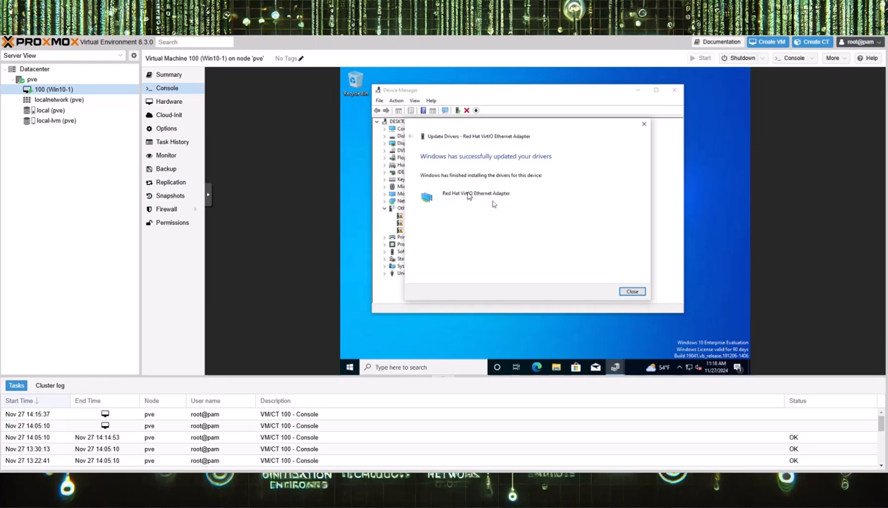
- Close the driver wizard and check Red Hat VirtIO Ethernet Adapter under Network adapters
click(632, 292)
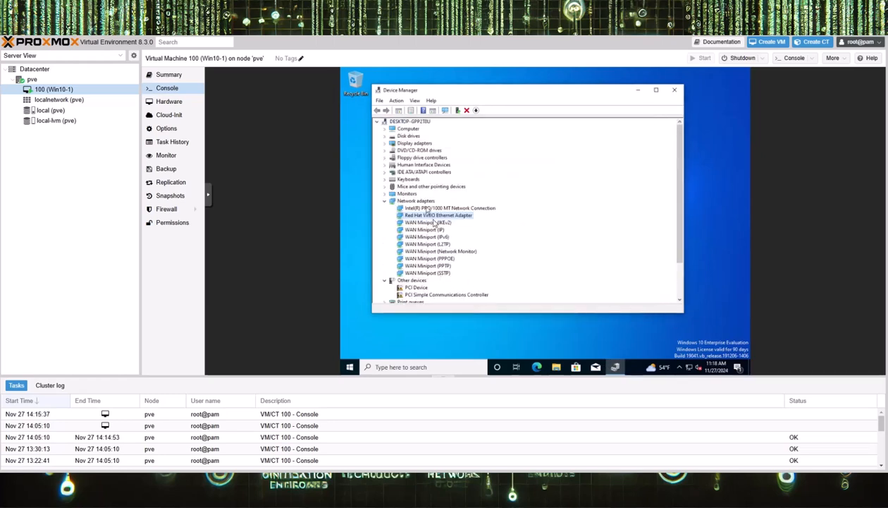
scroll(493, 242, down, 1)
scroll(497, 242, down, 1)
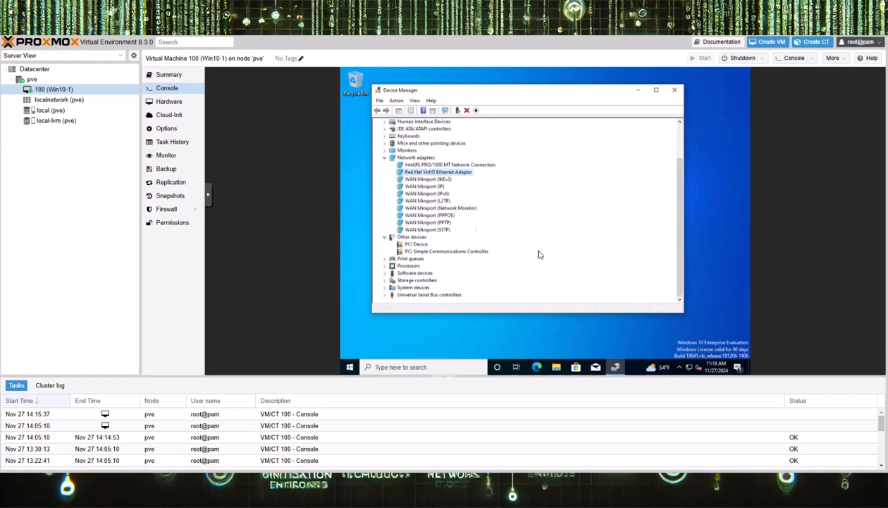
scroll(538, 254, up, 2)
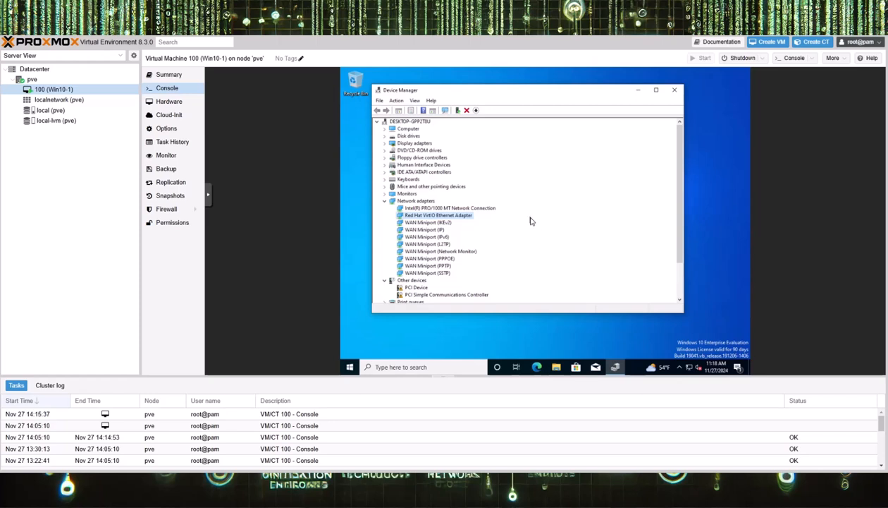
scroll(531, 220, down, 2)
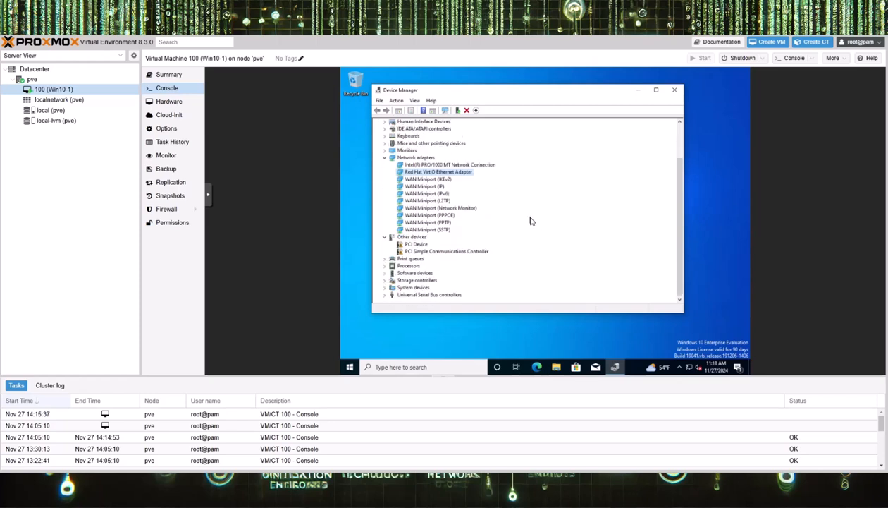
- Update the unknown PCI Device's driver from the virtio drive, installing the VirtIO Balloon Driver
right_click(418, 245)
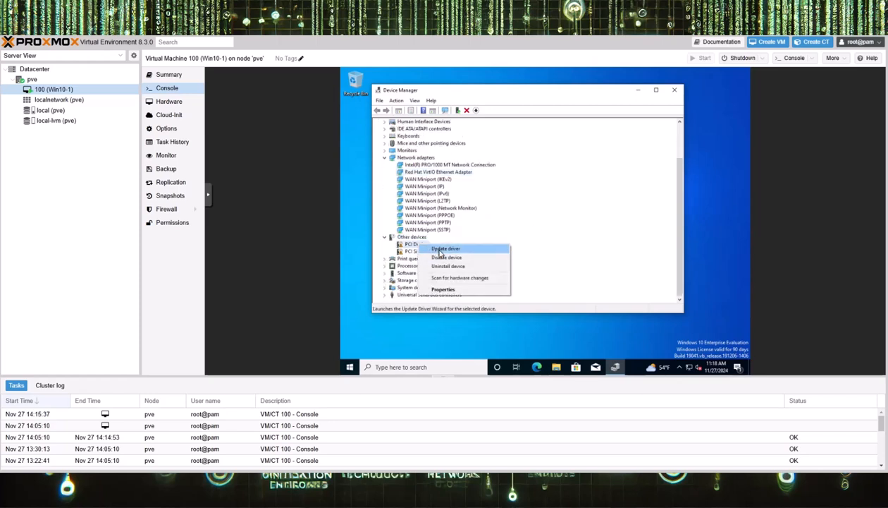
click(446, 248)
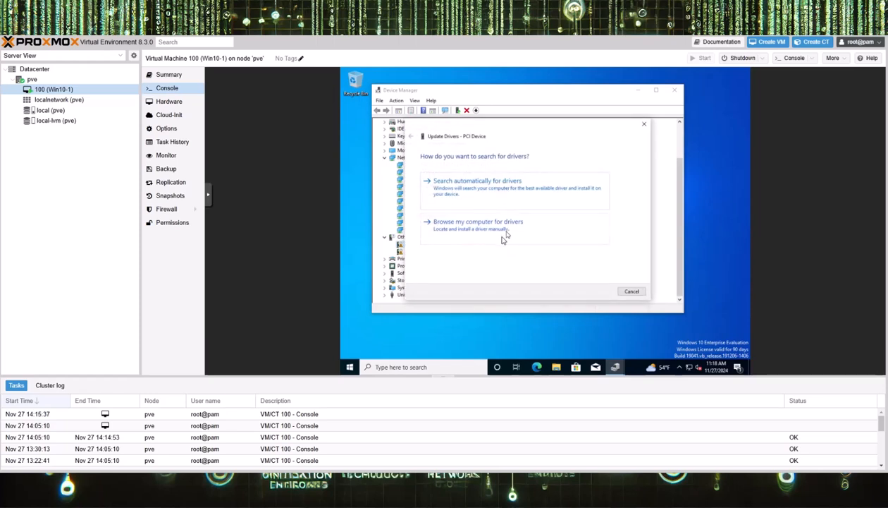
click(498, 232)
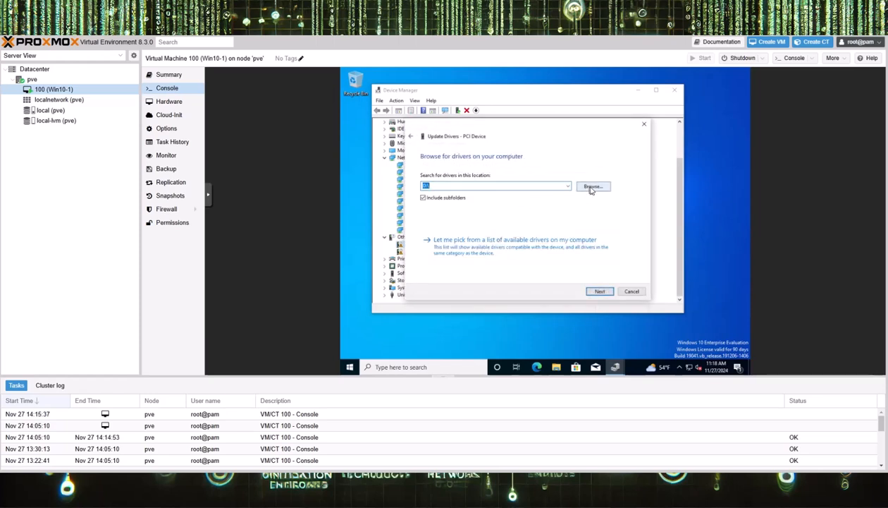
click(596, 290)
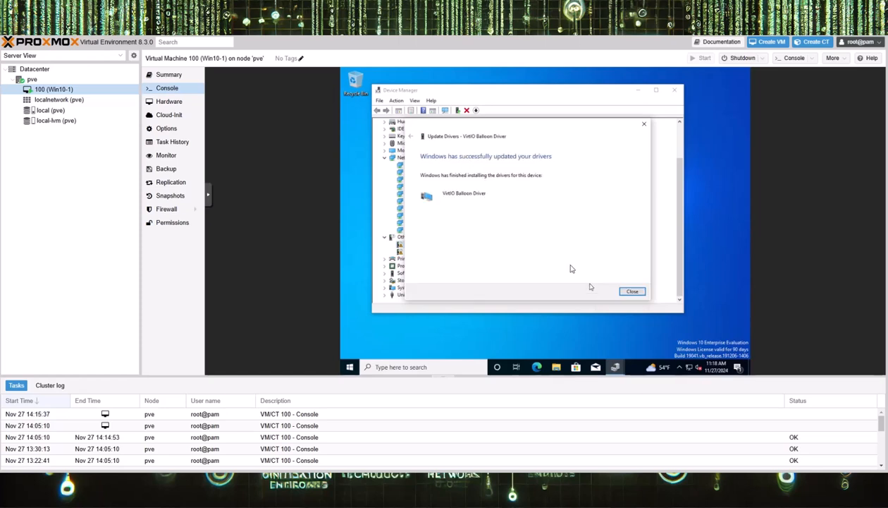
click(631, 292)
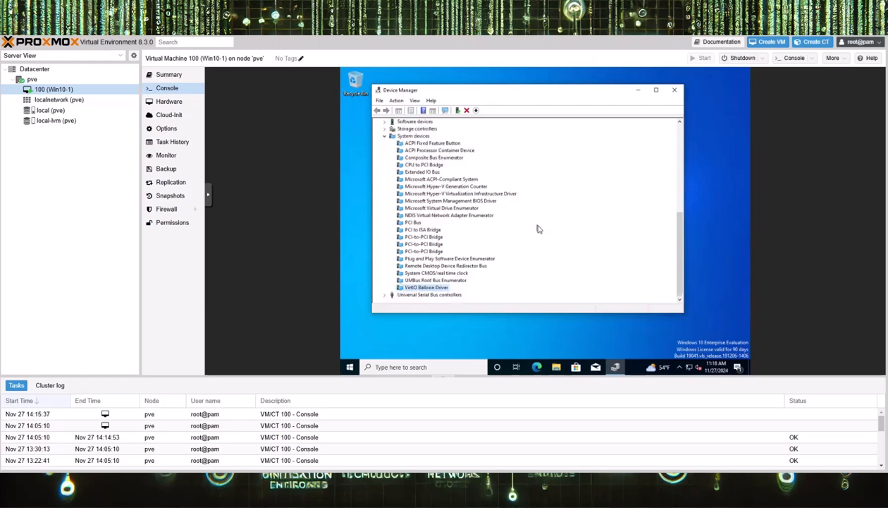
scroll(536, 228, up, 3)
scroll(537, 229, up, 1)
scroll(537, 228, up, 2)
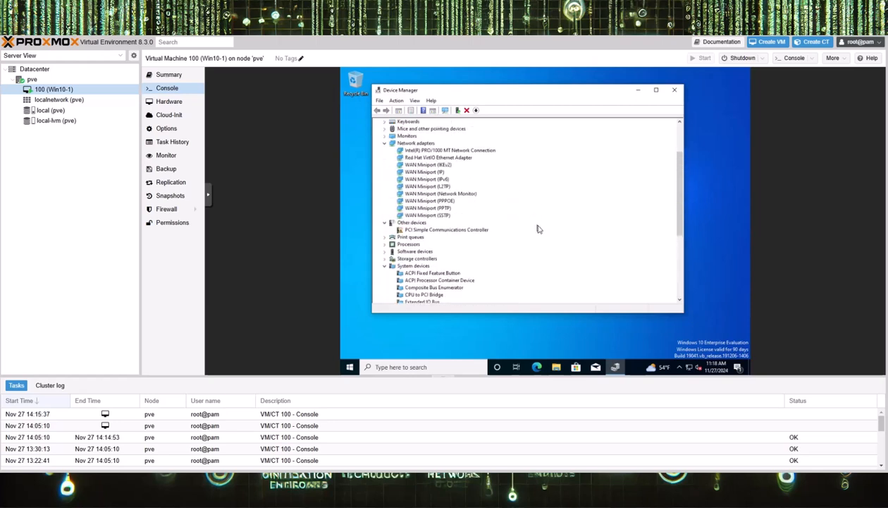
scroll(537, 229, up, 3)
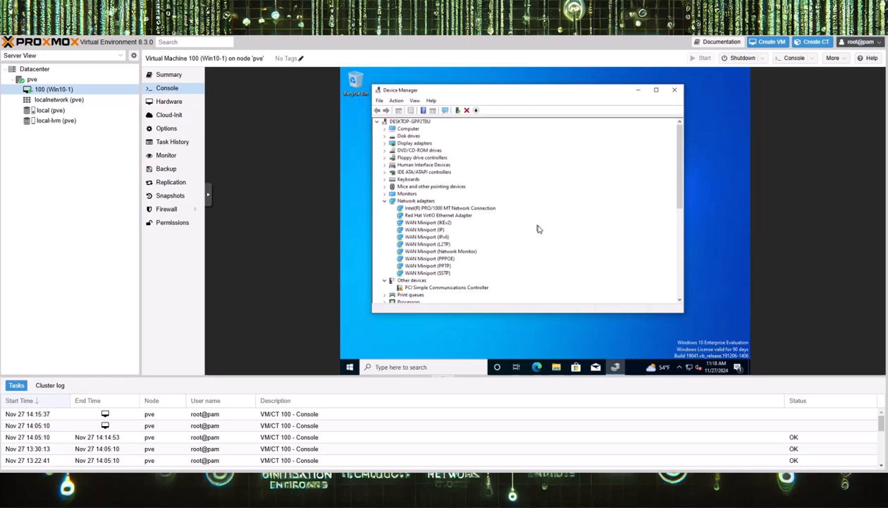
scroll(537, 229, down, 3)
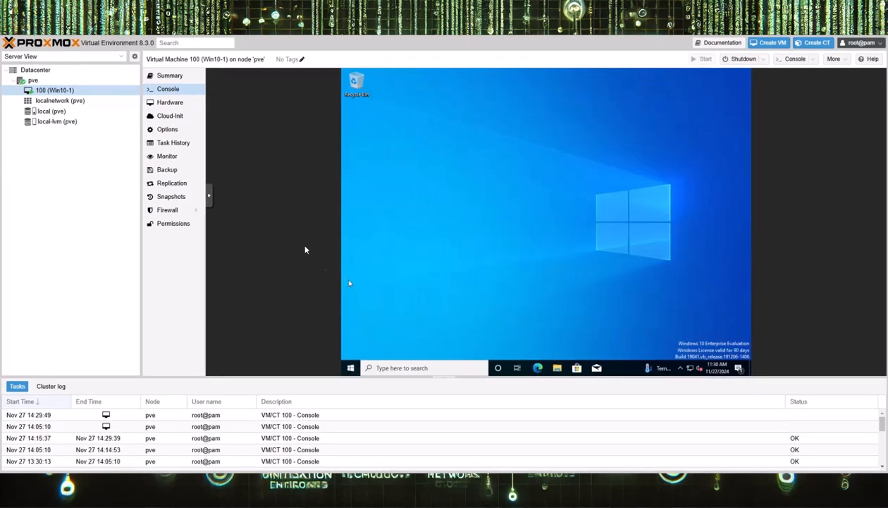
click(169, 76)
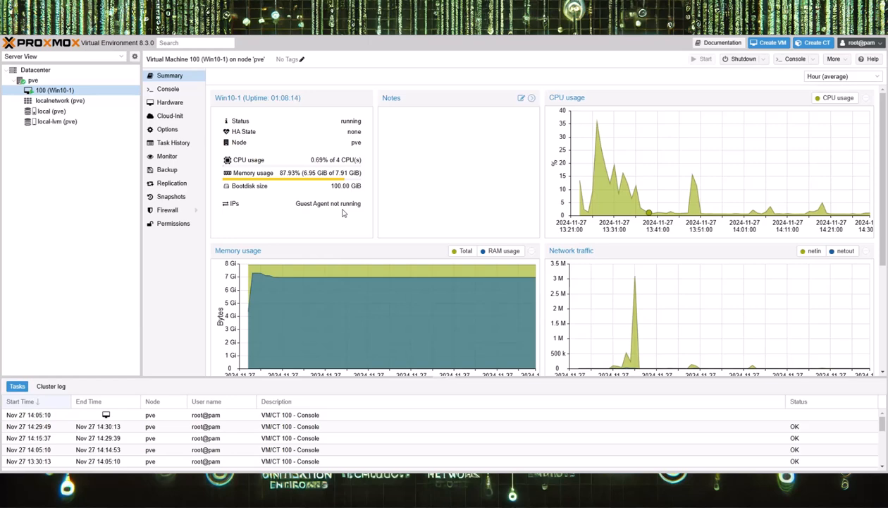
click(169, 89)
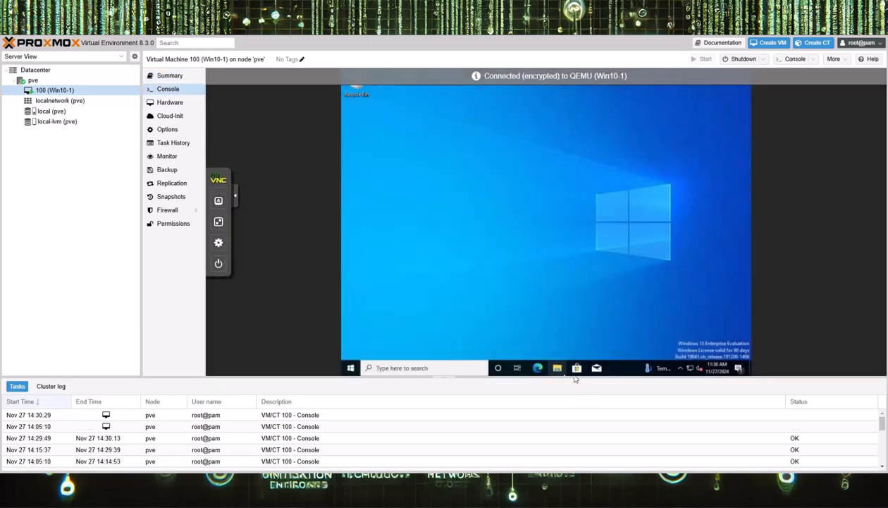
- In the VM, browse to the guest-agent folder on the virtio-win CD drive (D:)
click(557, 368)
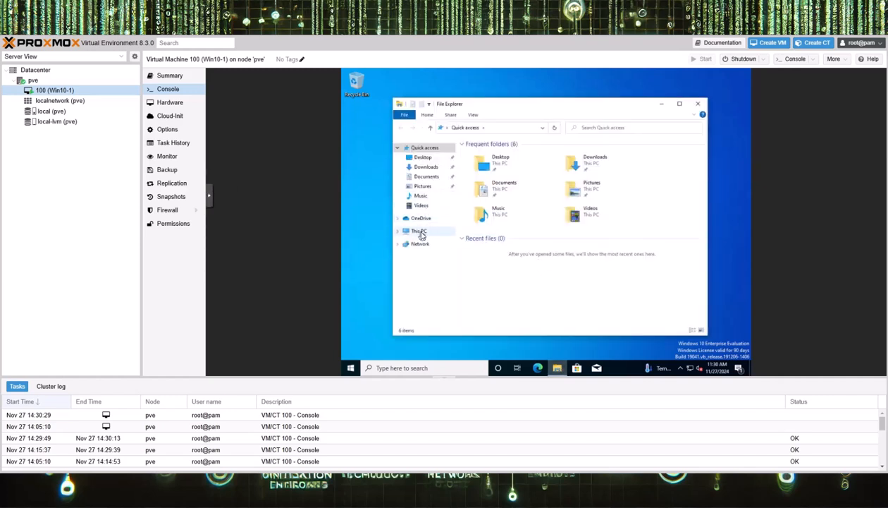
click(420, 231)
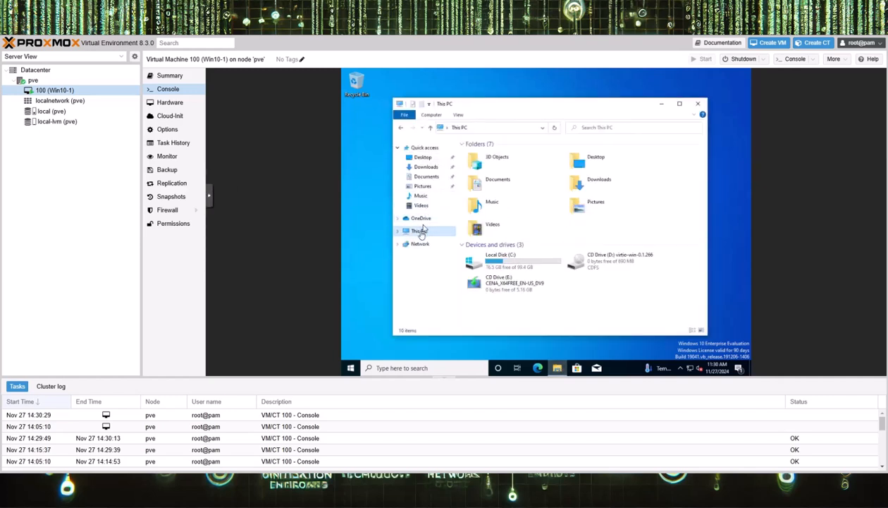
double_click(622, 262)
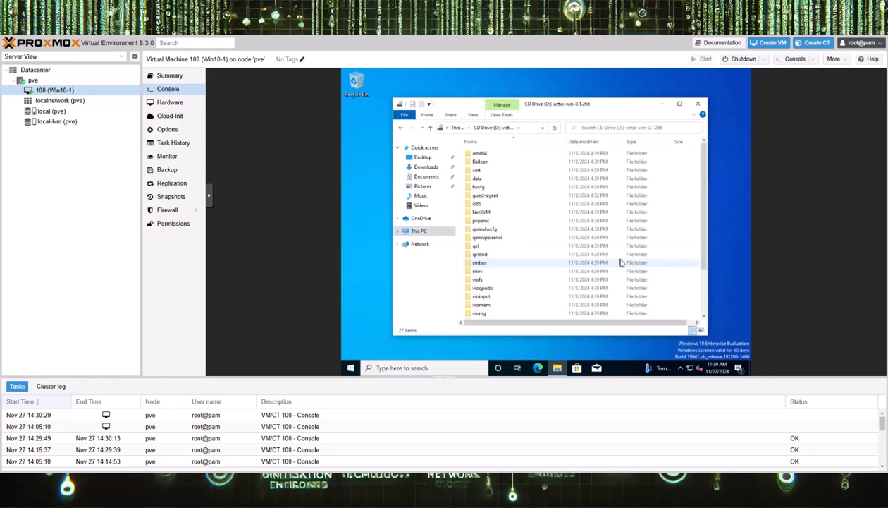
double_click(493, 198)
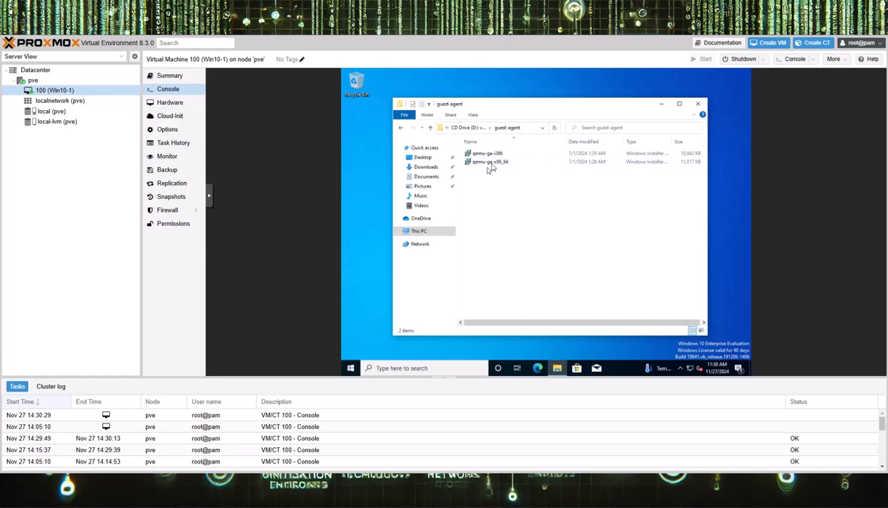
- Install the qemu-ga-x86_64 package, approving the UAC prompt, then check the VM's summary
click(504, 163)
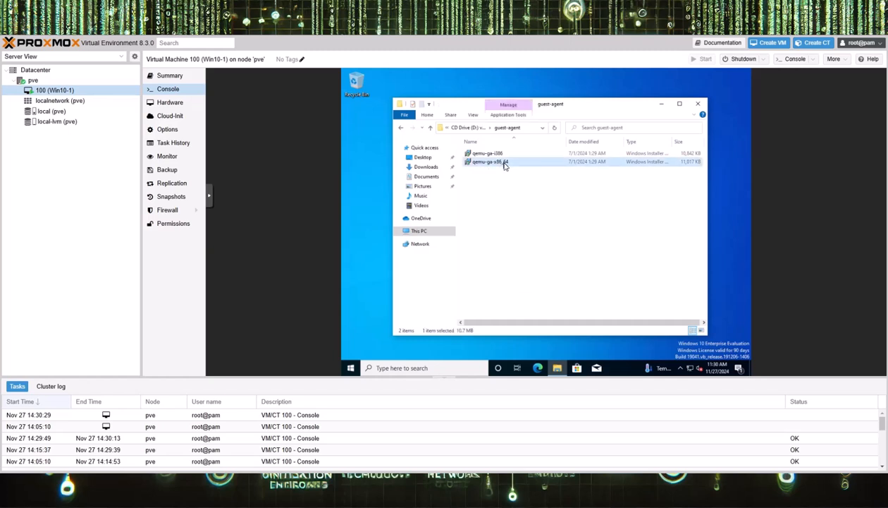
right_click(511, 165)
click(523, 168)
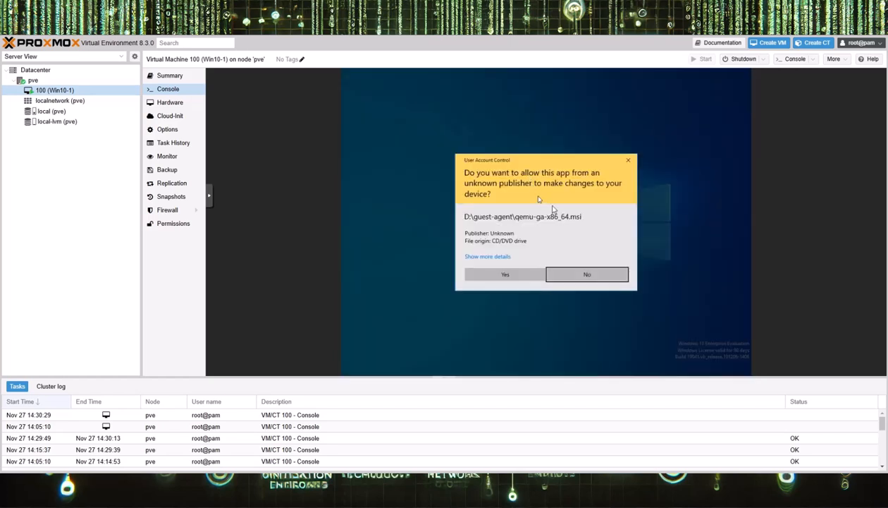
click(512, 273)
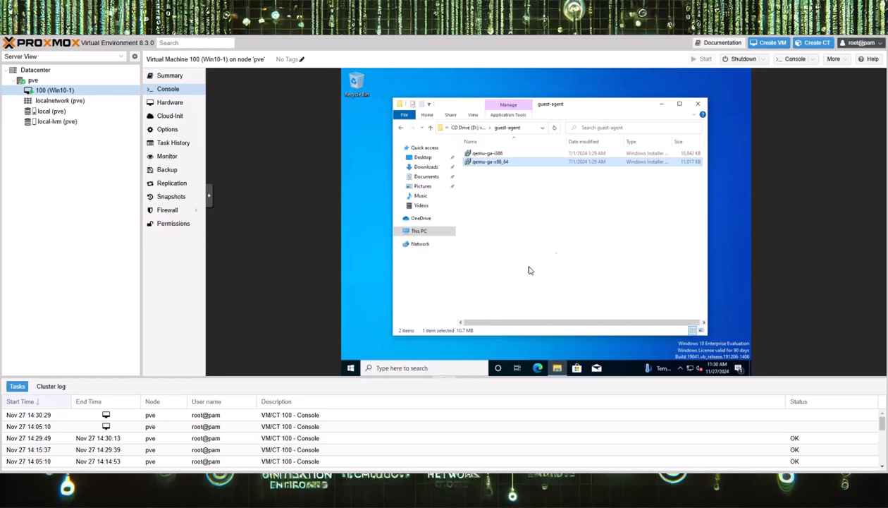
click(171, 76)
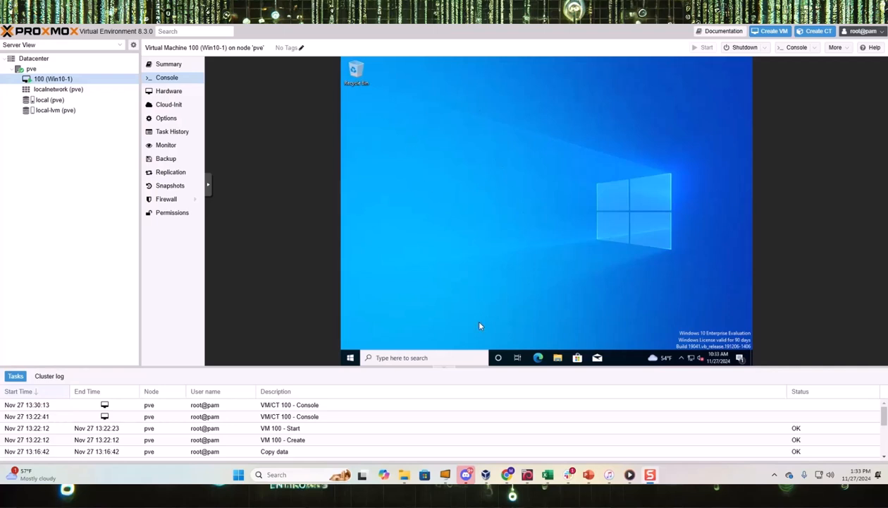
- Launch Command Prompt by searching for cmd in the Windows VM
click(395, 358)
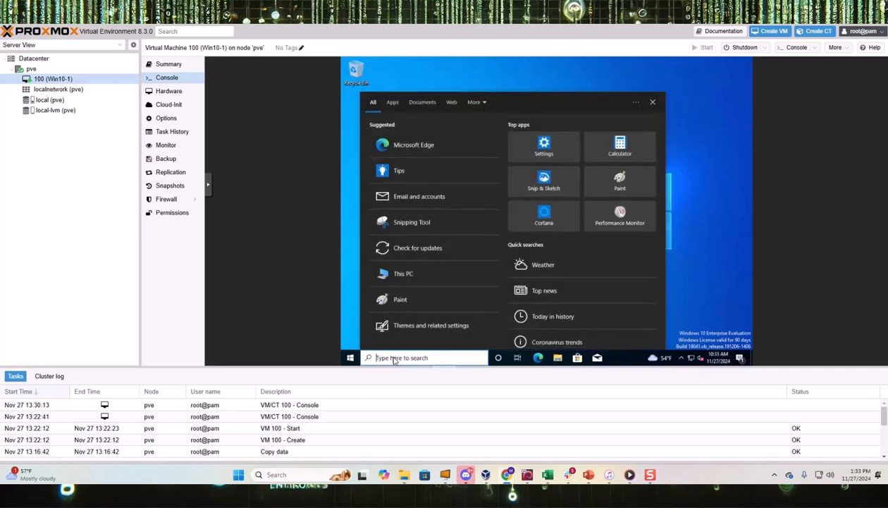
text(cmd)
key(Return)
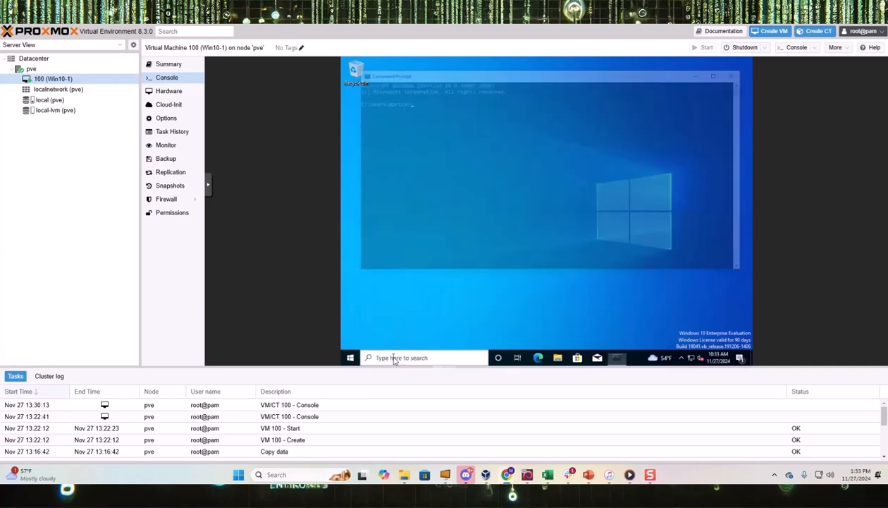
- Run ipconfig to confirm address 192.168.1.250, then ping 8.8.8.8 to test internet access
text(ipconfig)
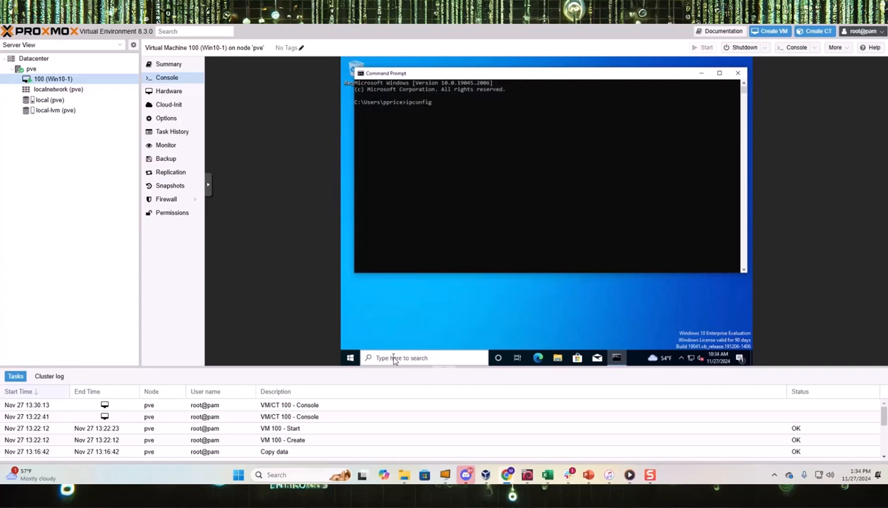
key(Return)
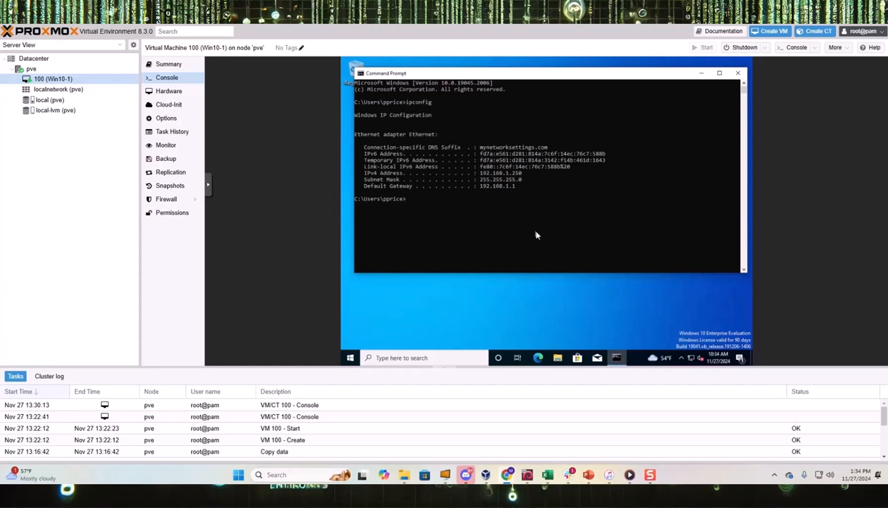
text(ping 8.8.8.8)
key(Return)
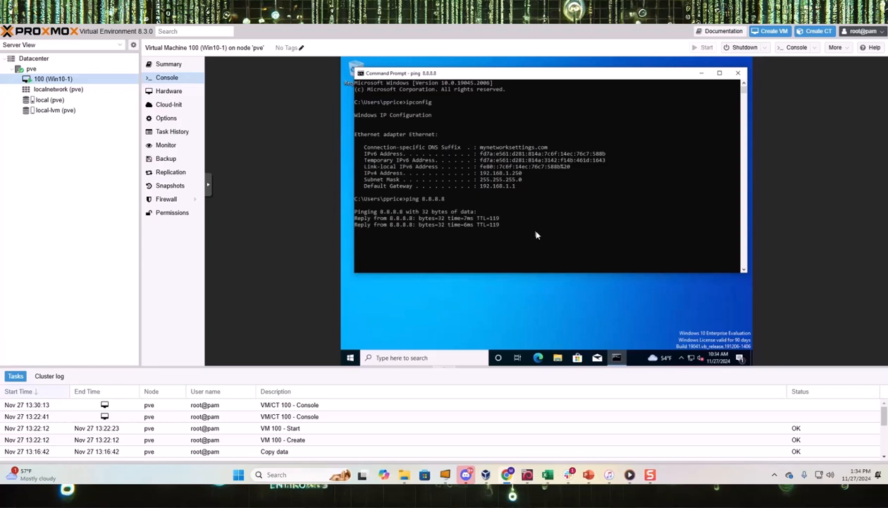